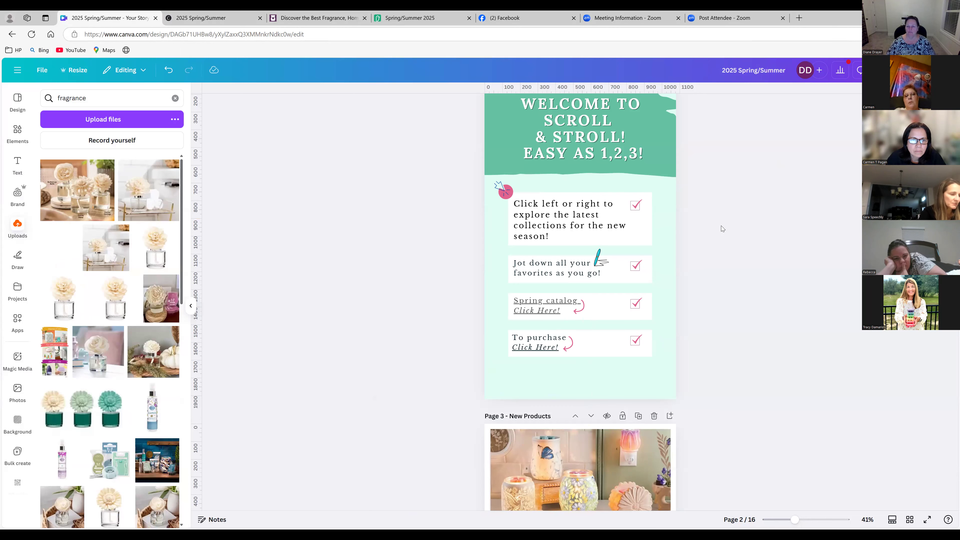
Step: Select the "Click Here!" text under Spring catalog on page 2 and check its available link options
scroll(709, 216, up, 10)
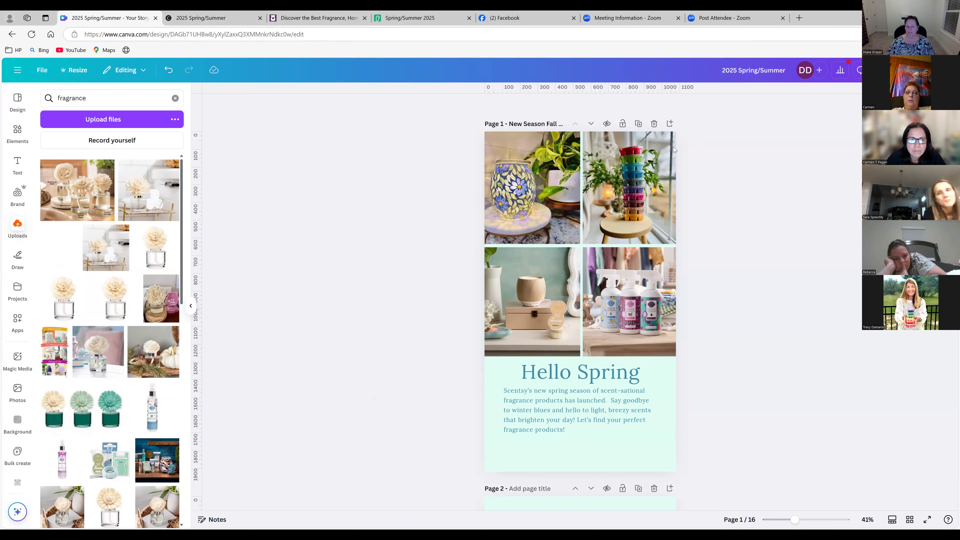
scroll(687, 235, down, 8)
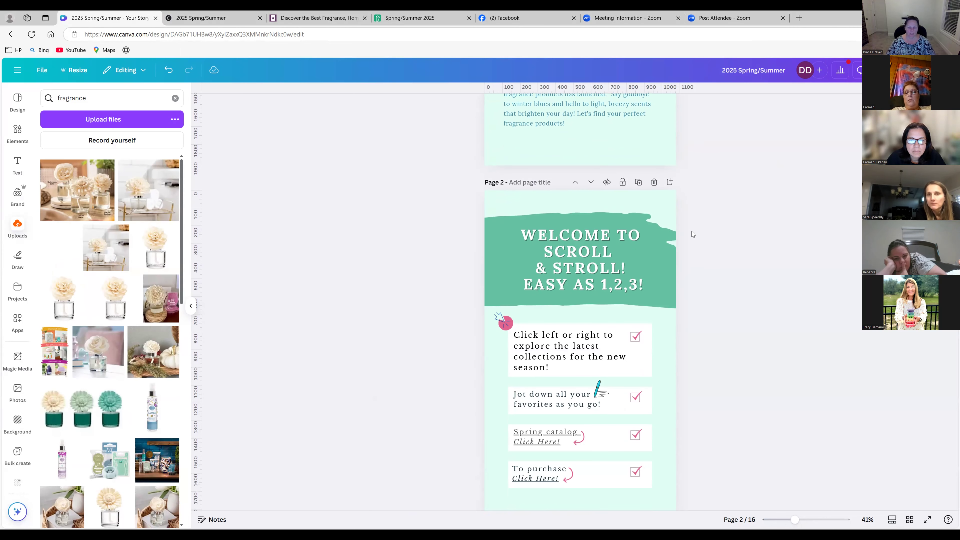
scroll(692, 234, down, 3)
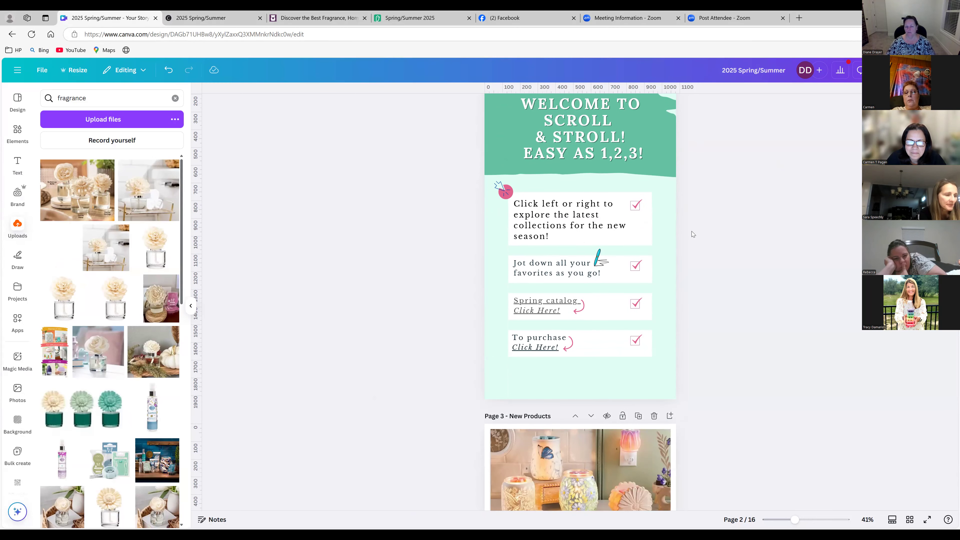
click(560, 311)
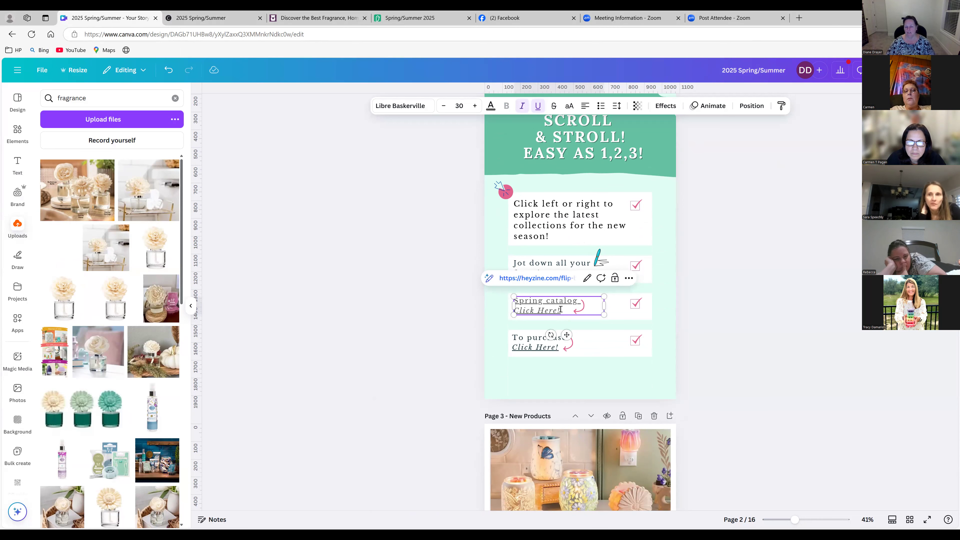
drag(560, 310, 511, 312)
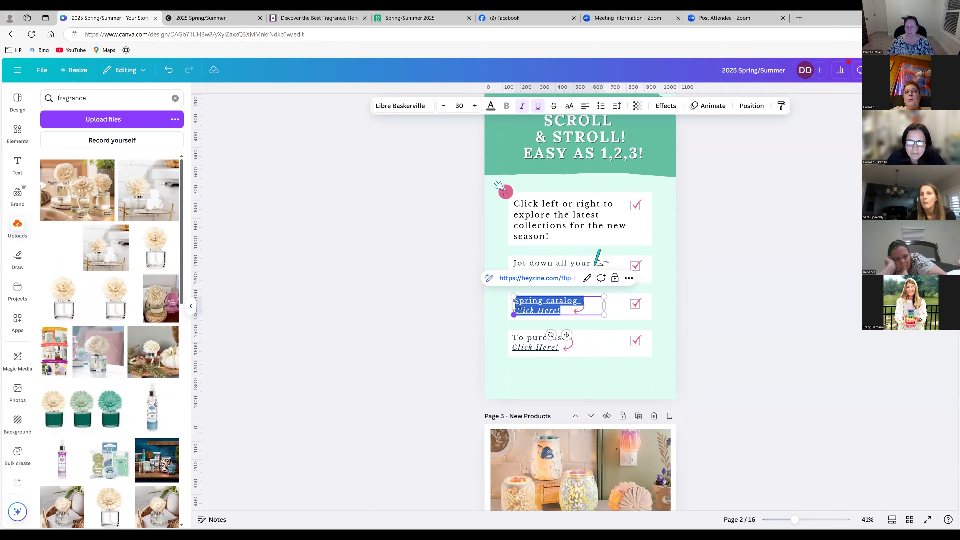
click(566, 310)
drag(566, 310, 514, 311)
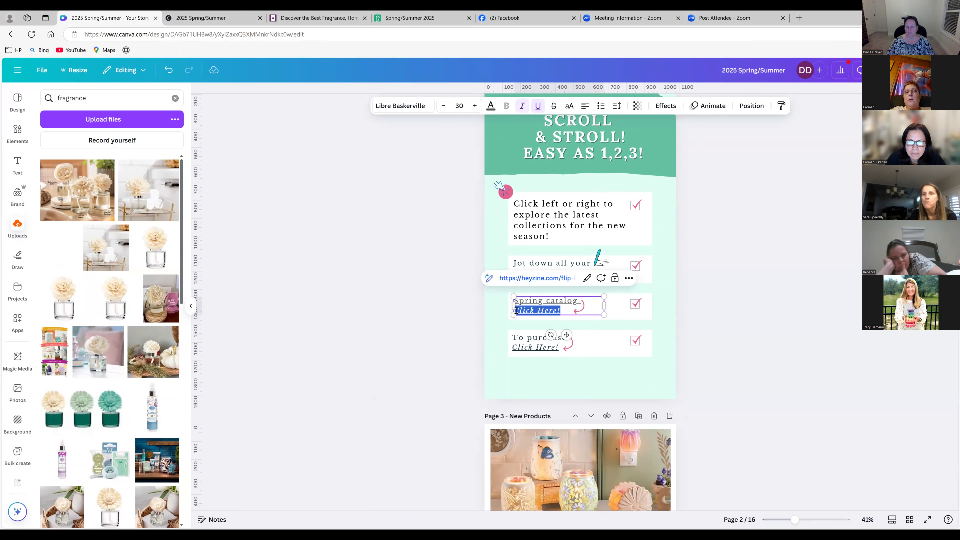
right_click(528, 311)
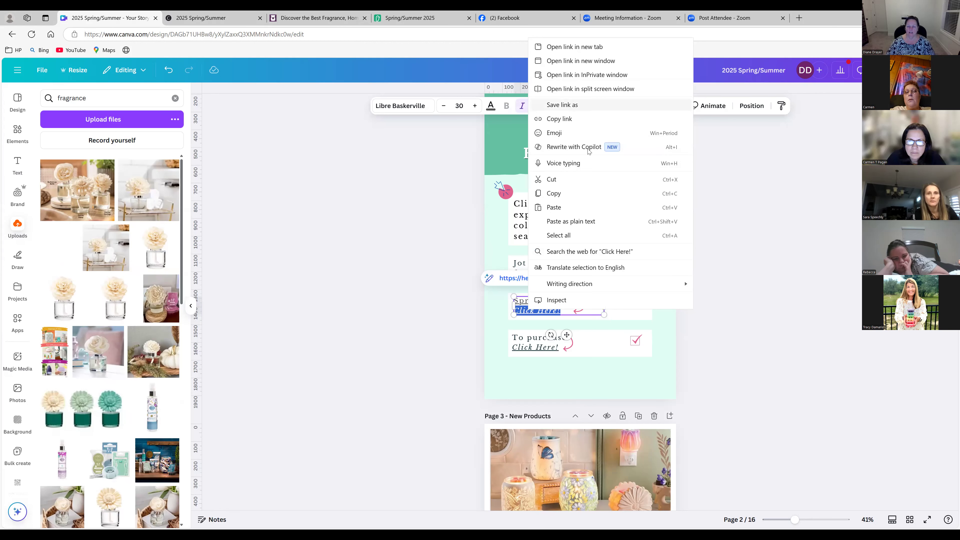
click(683, 332)
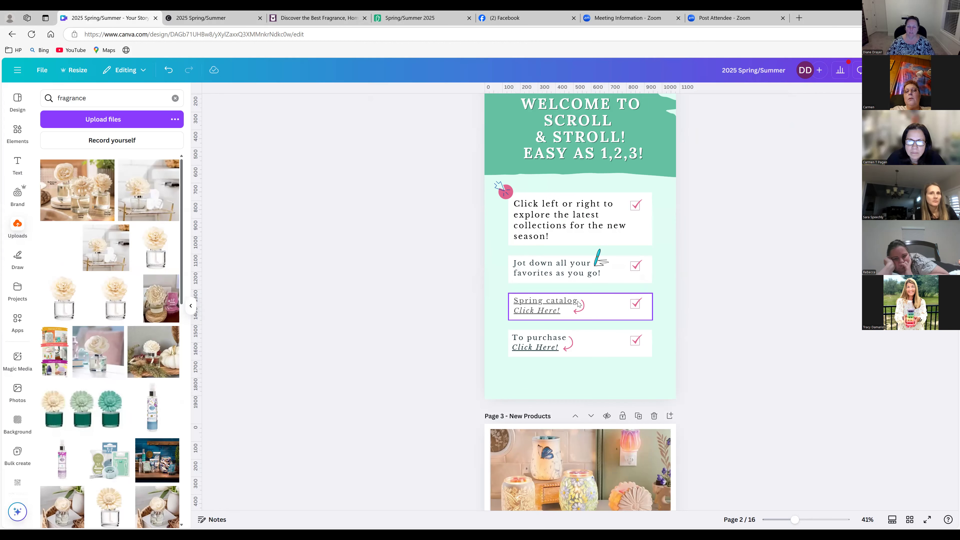
Step: Examine the web links attached to the Spring catalog and To purchase texts on page 2
click(558, 301)
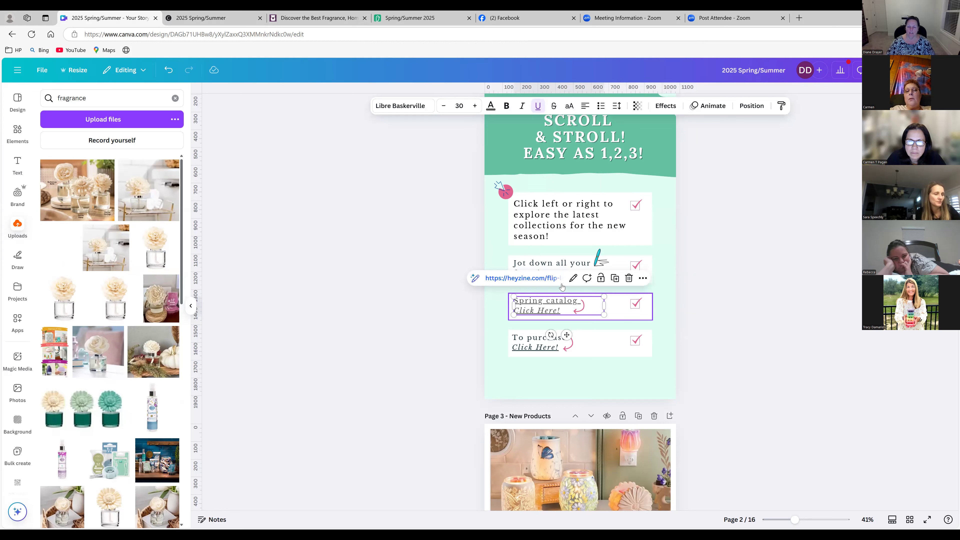
click(573, 279)
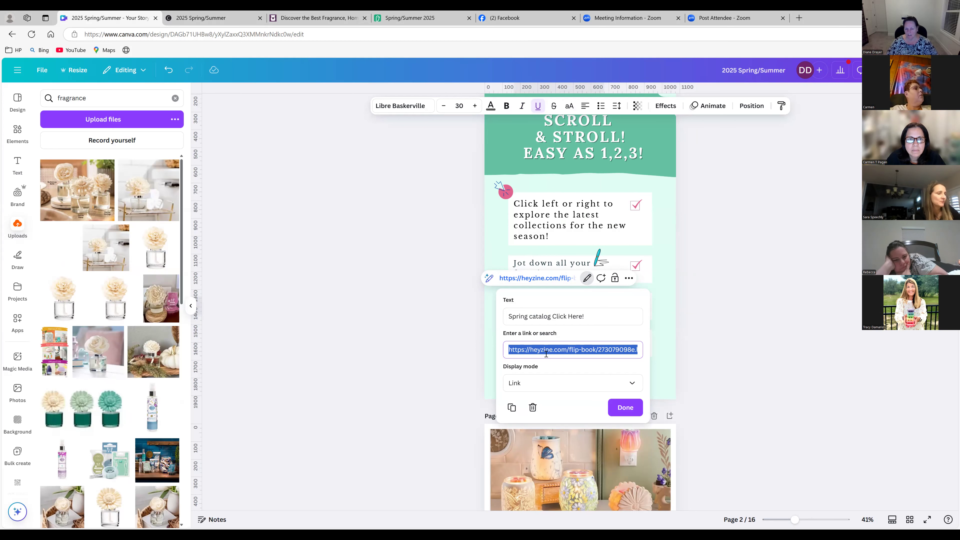
click(689, 308)
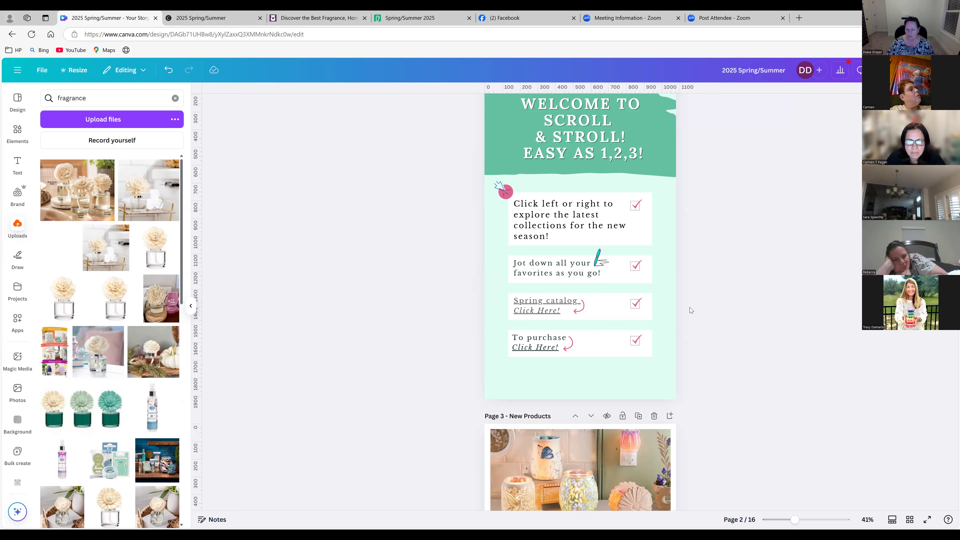
click(555, 348)
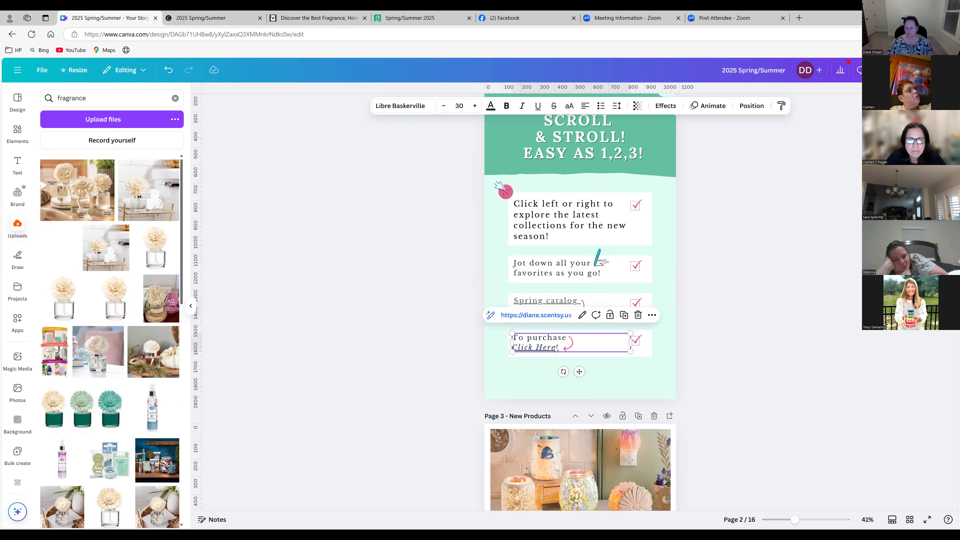
click(555, 348)
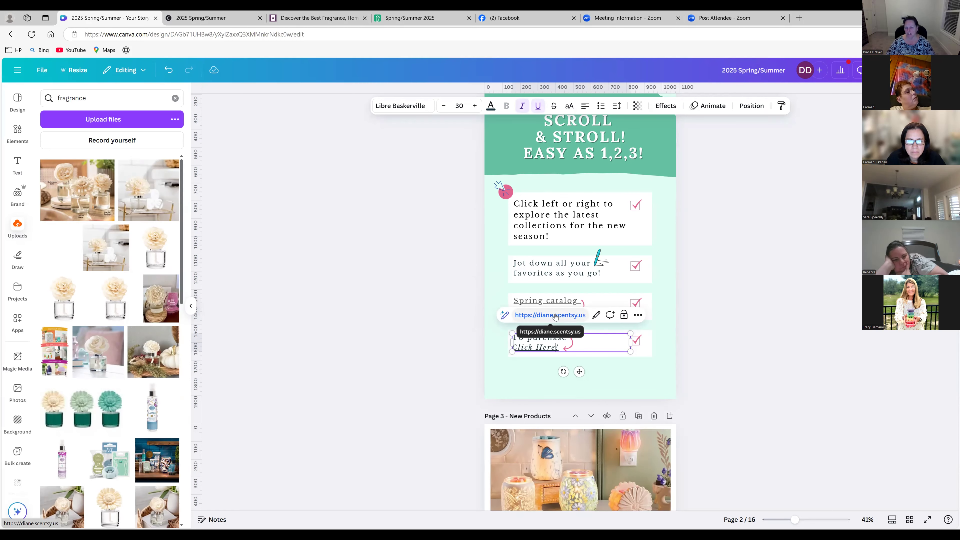
Step: Detach the purple diffuser photo from its grid frame on page 4 and put it back into the same frame
scroll(698, 314, down, 5)
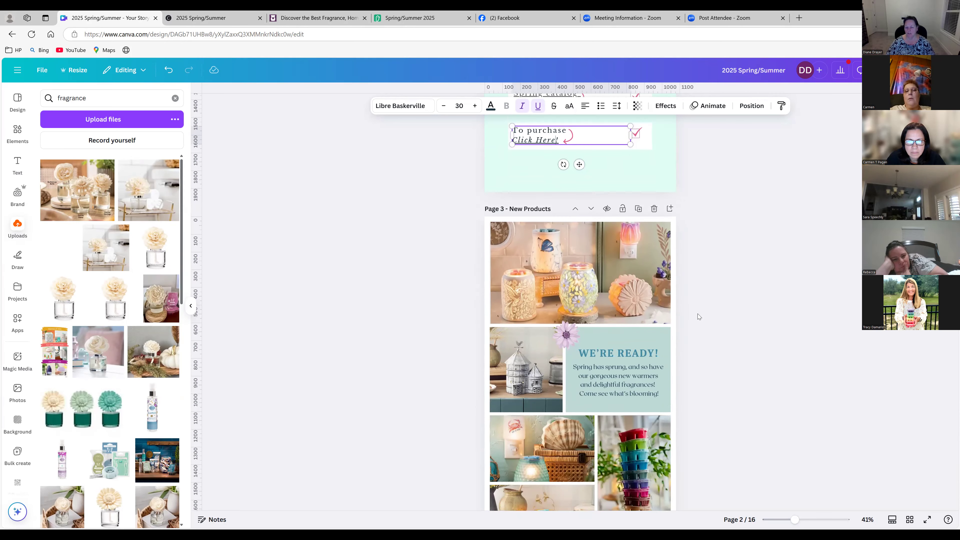
scroll(698, 317, down, 3)
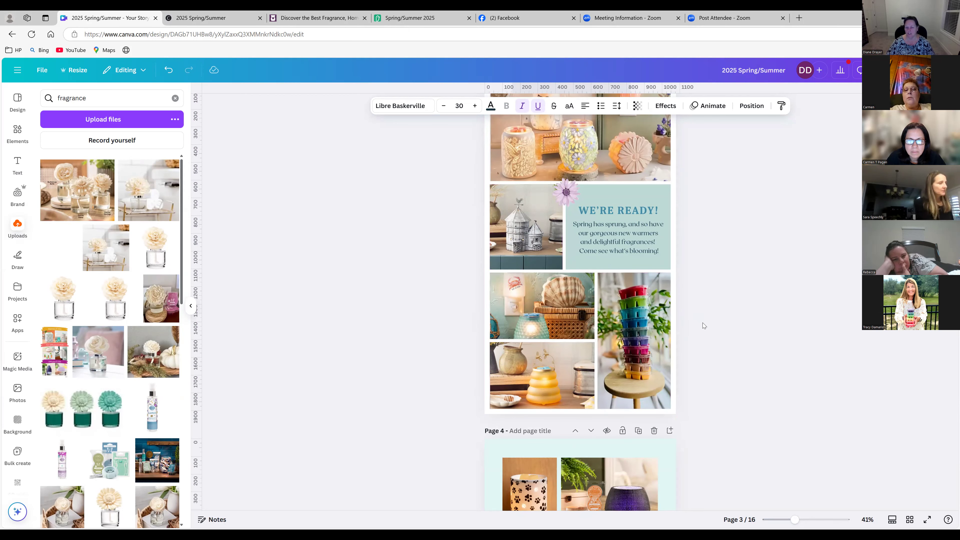
scroll(703, 323, down, 6)
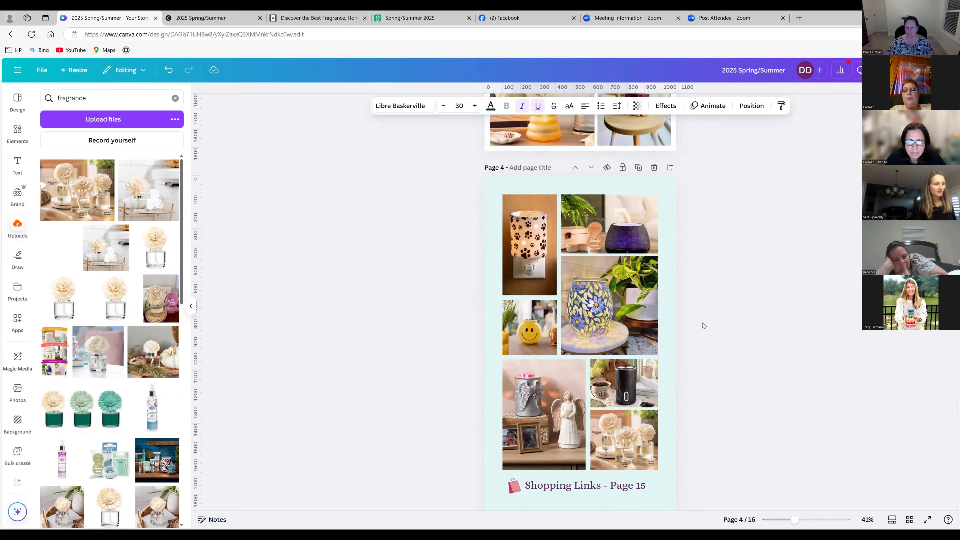
scroll(702, 322, down, 2)
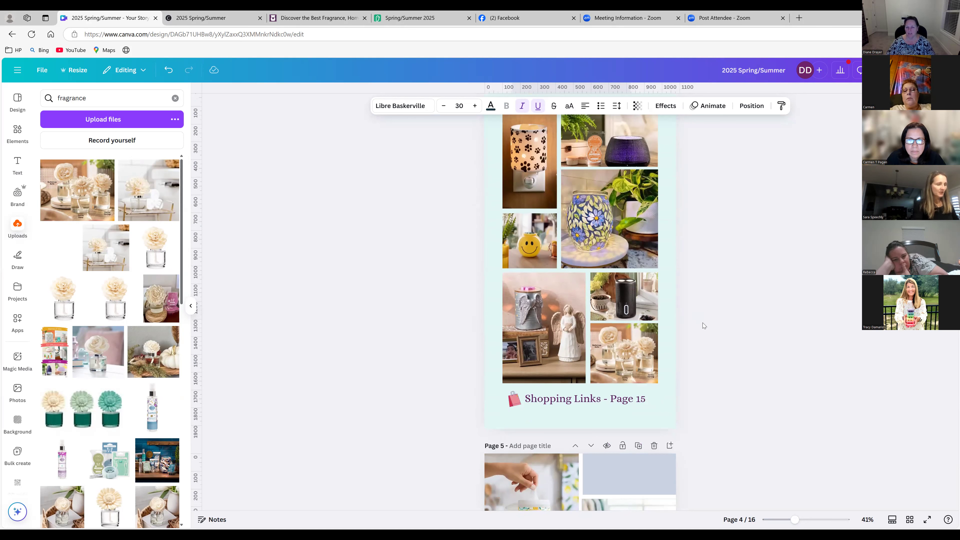
scroll(702, 322, up, 1)
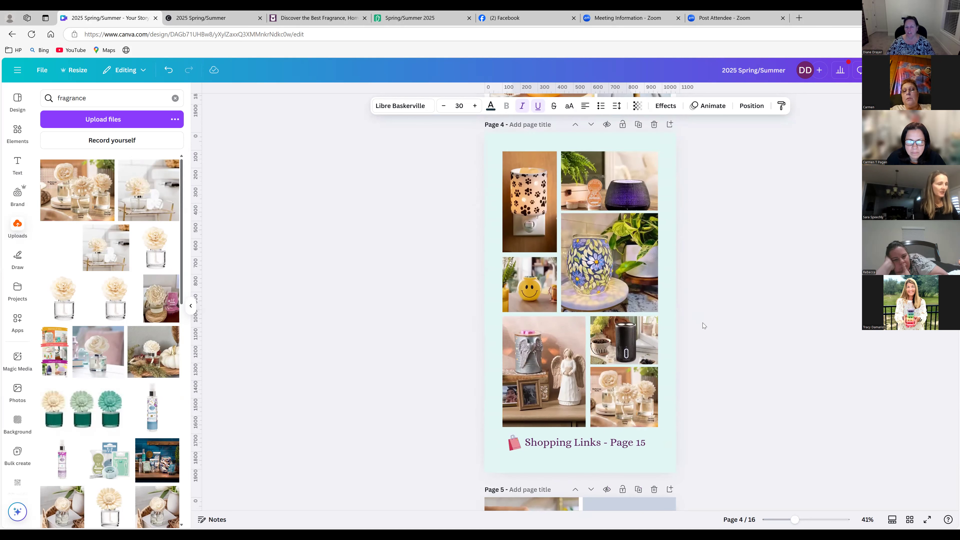
click(588, 181)
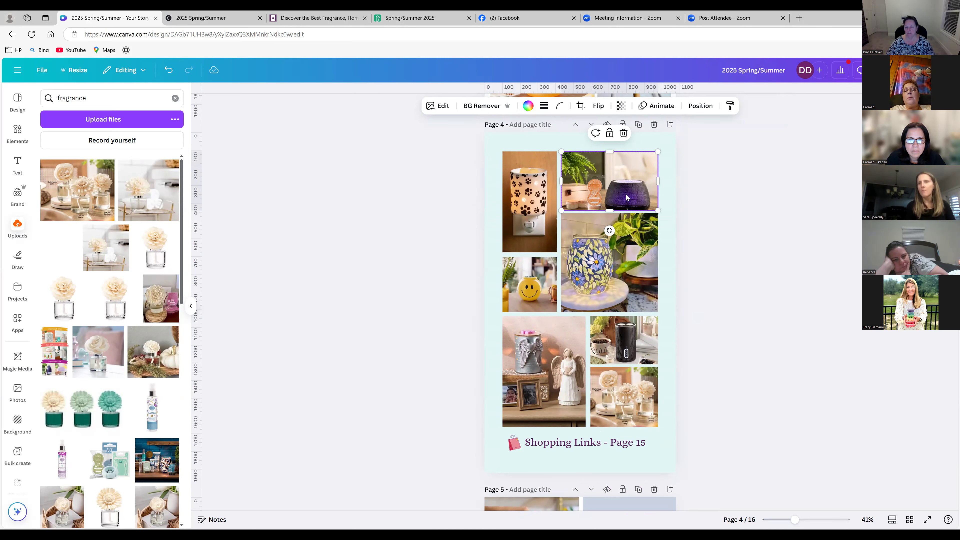
right_click(612, 184)
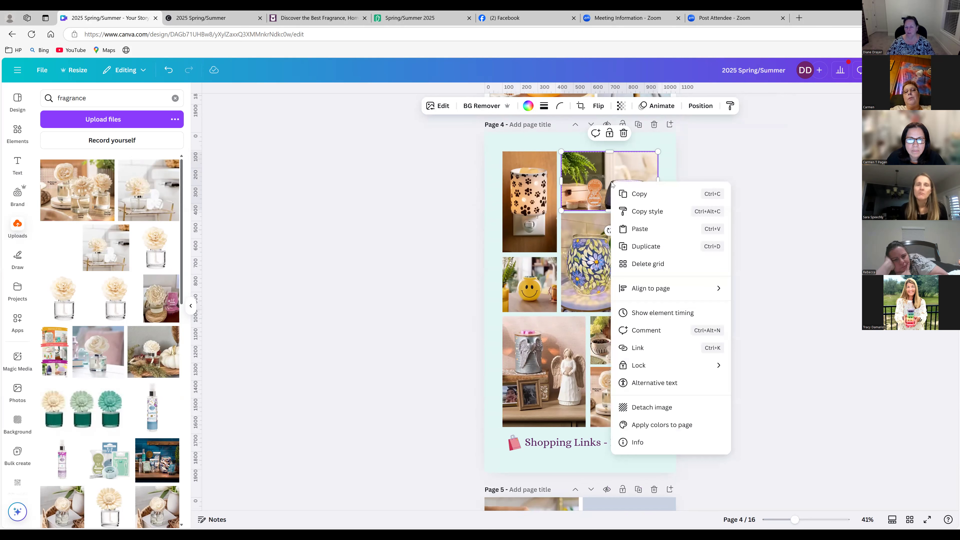
click(659, 411)
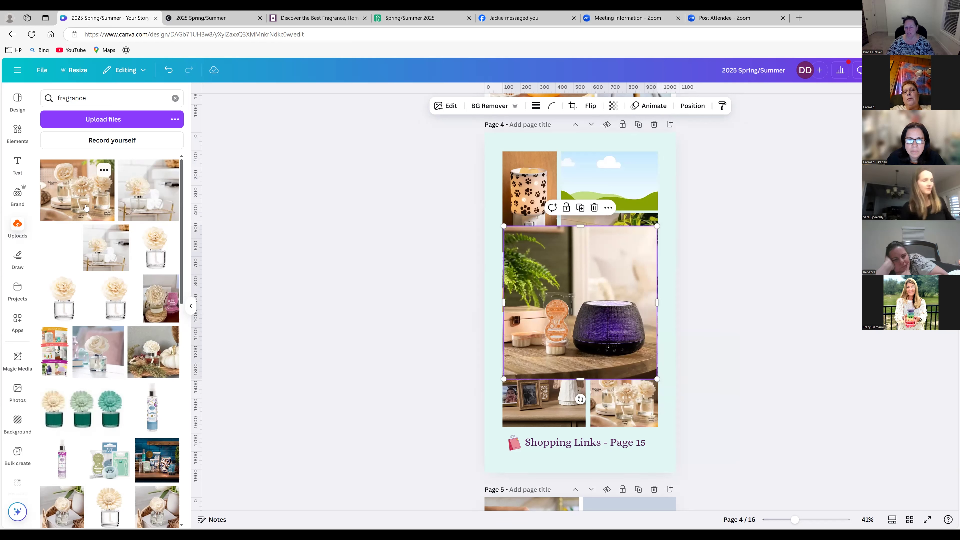
drag(570, 311, 619, 187)
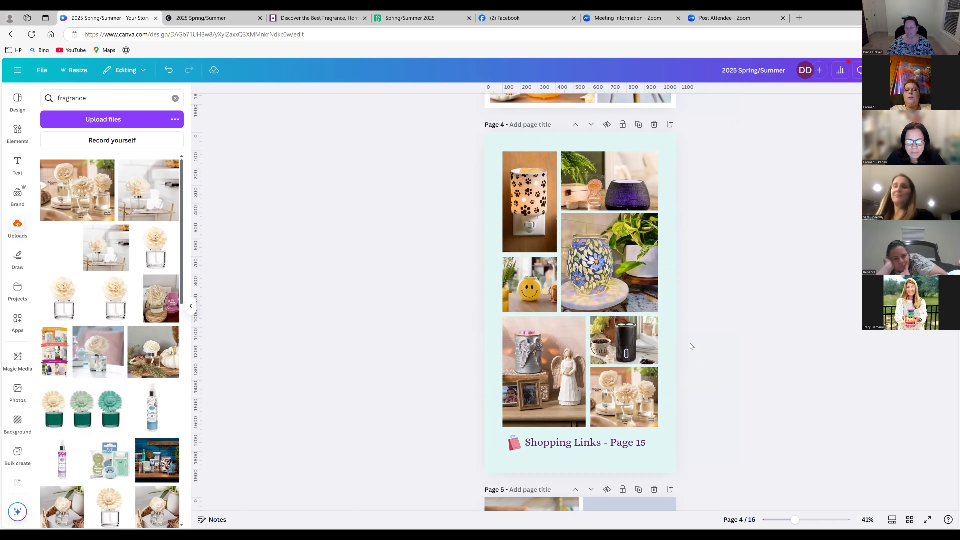
Step: Review the layouts on pages 5 to 9, from Laundry, Body & Clean through Kids and Scentsy Air to the diffusers
scroll(691, 343, down, 10)
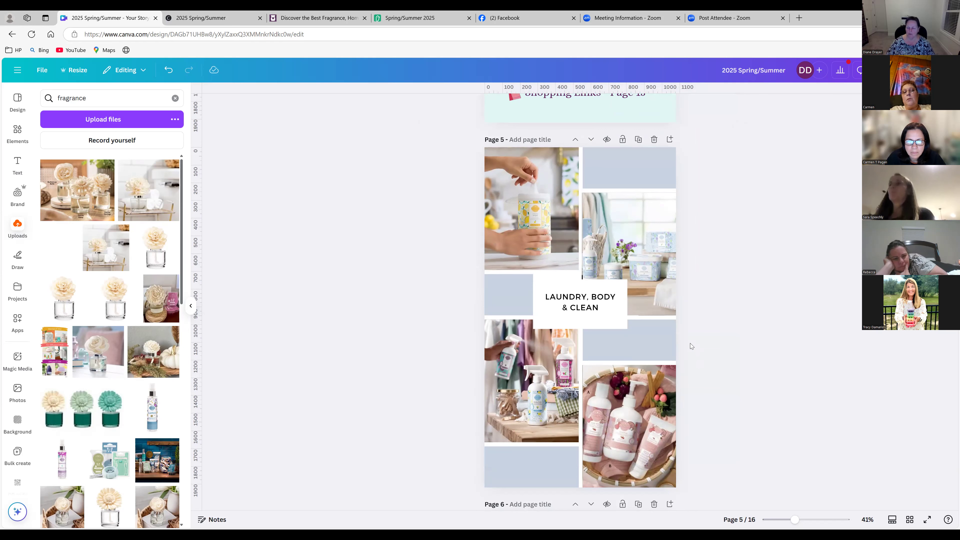
scroll(690, 342, down, 5)
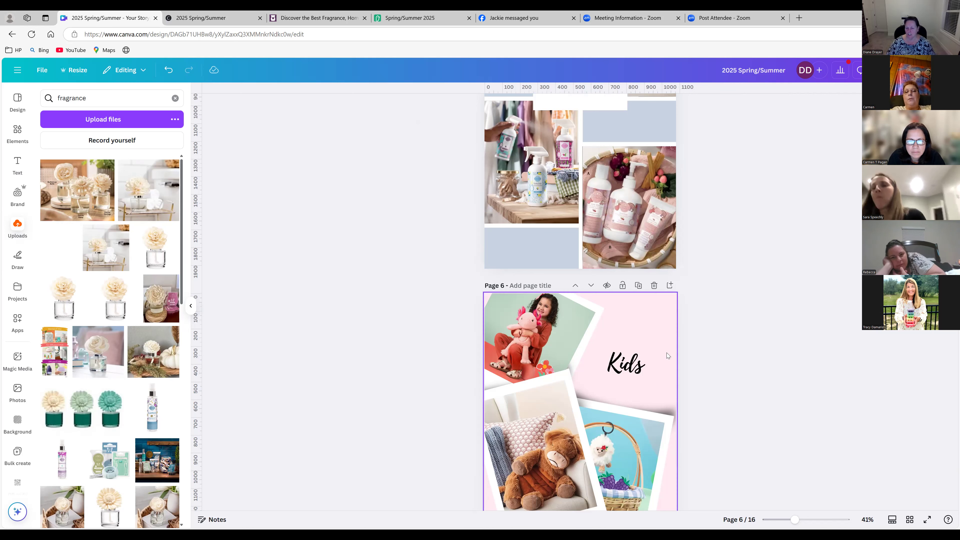
scroll(667, 353, down, 2)
scroll(667, 355, down, 2)
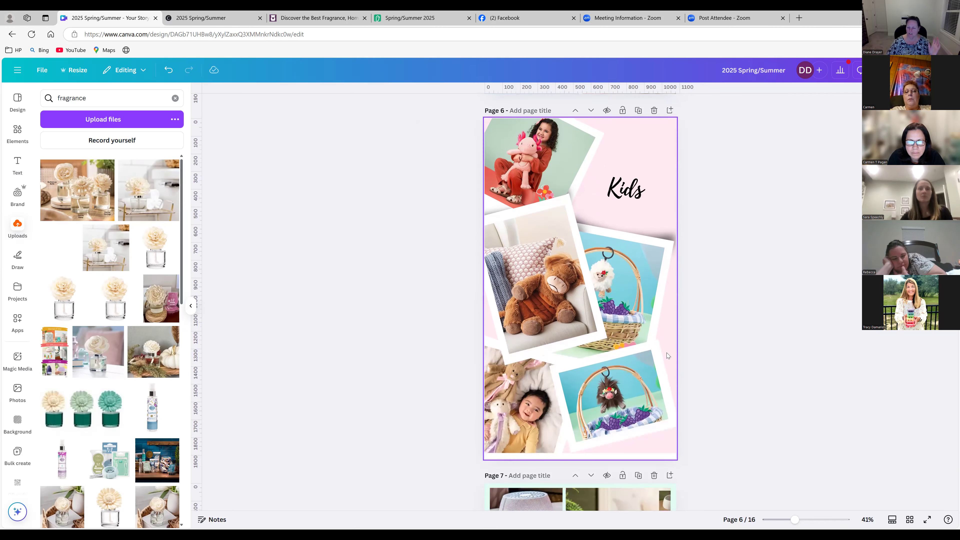
scroll(667, 352, down, 4)
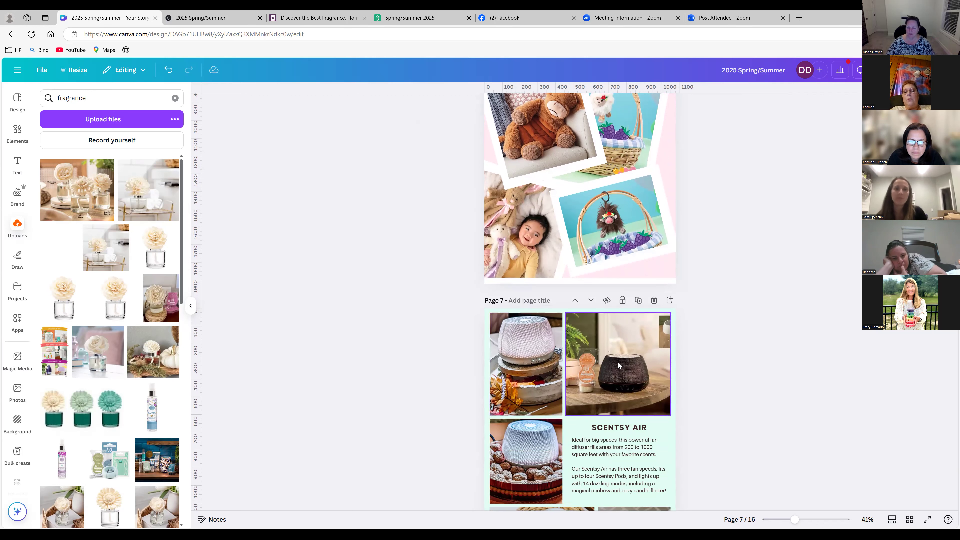
scroll(618, 362, down, 1)
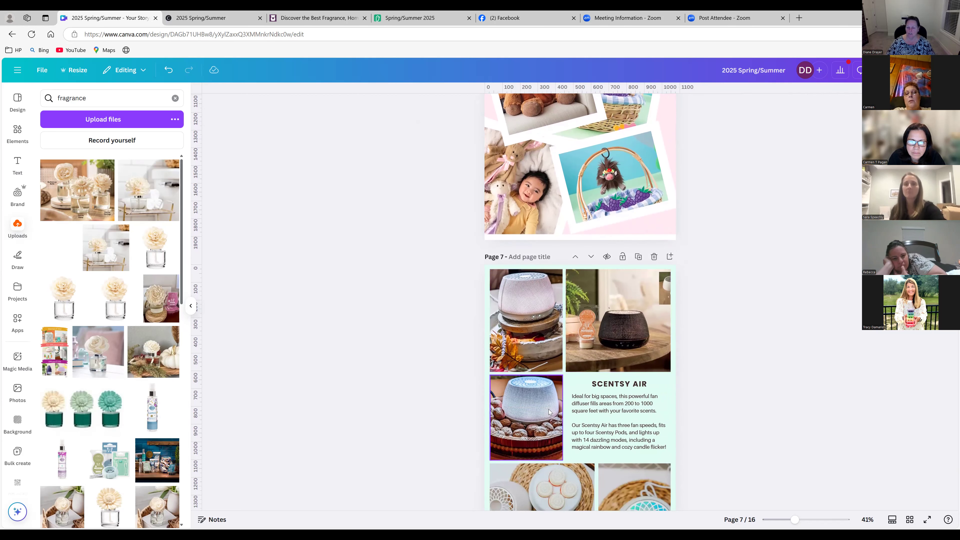
scroll(685, 324, down, 2)
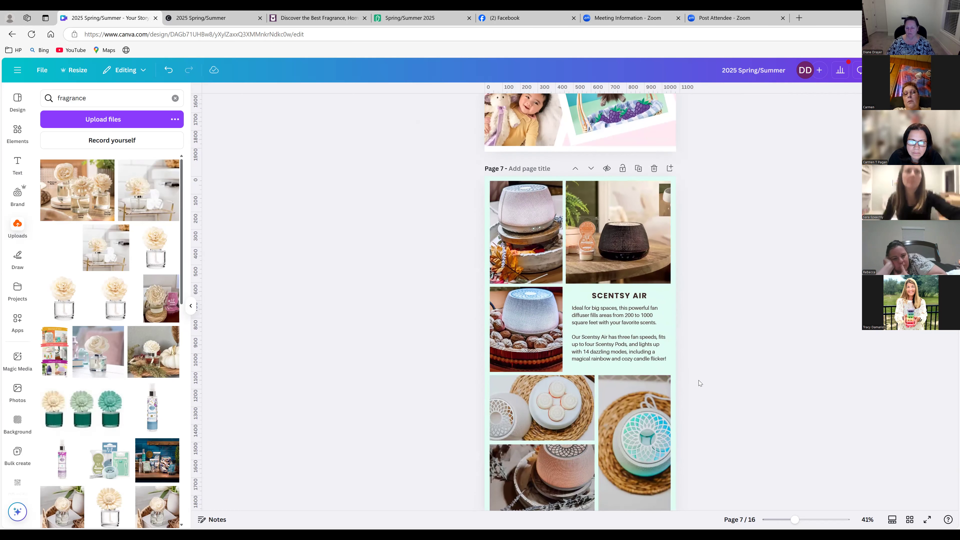
scroll(699, 381, down, 2)
scroll(698, 380, down, 2)
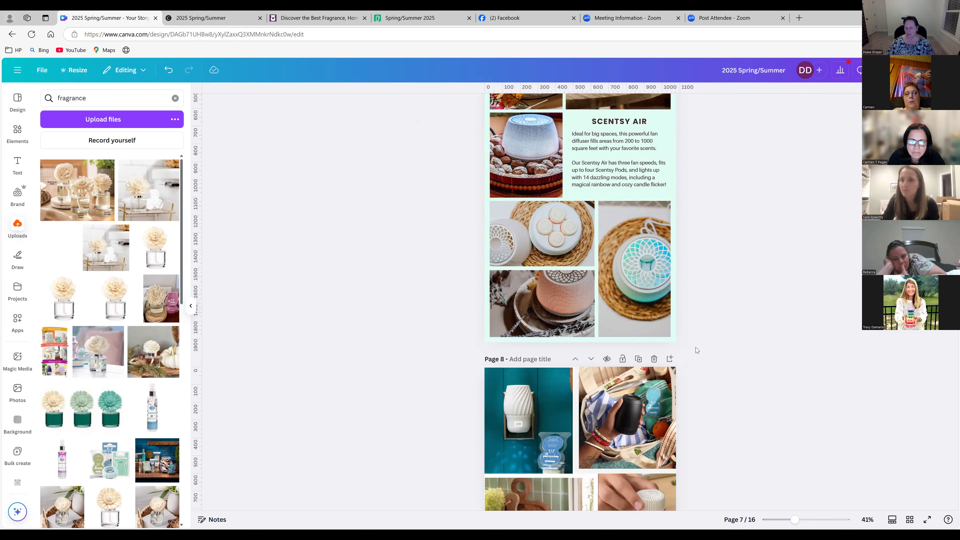
scroll(696, 350, down, 2)
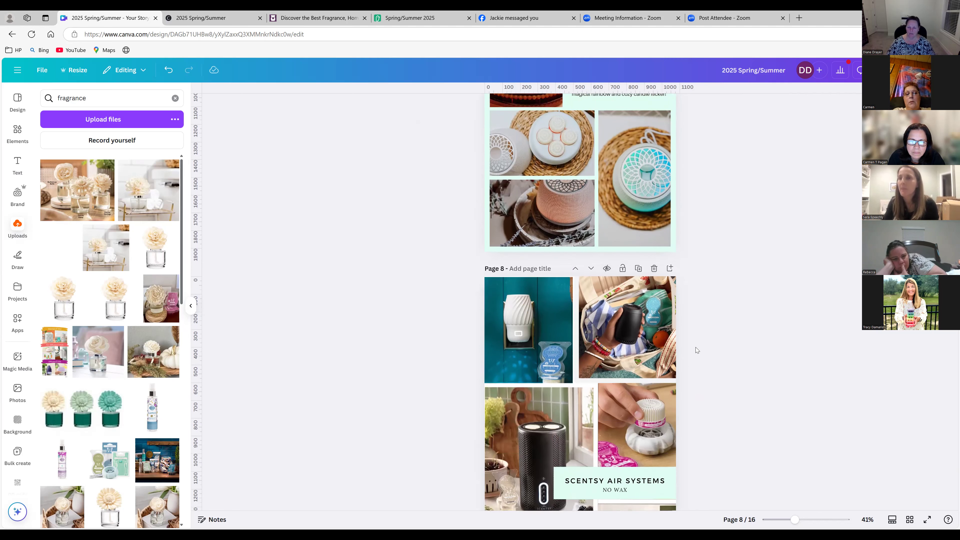
scroll(697, 349, down, 3)
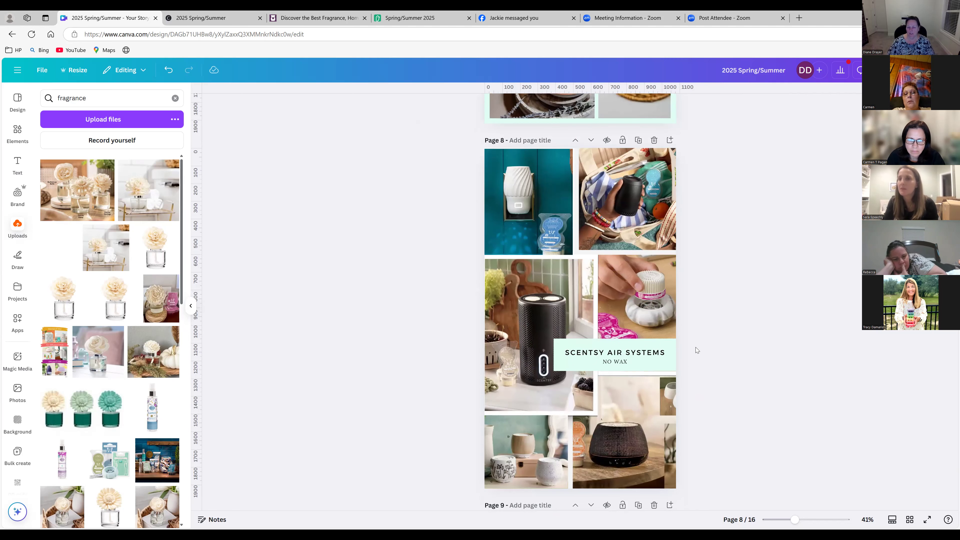
scroll(693, 338, down, 5)
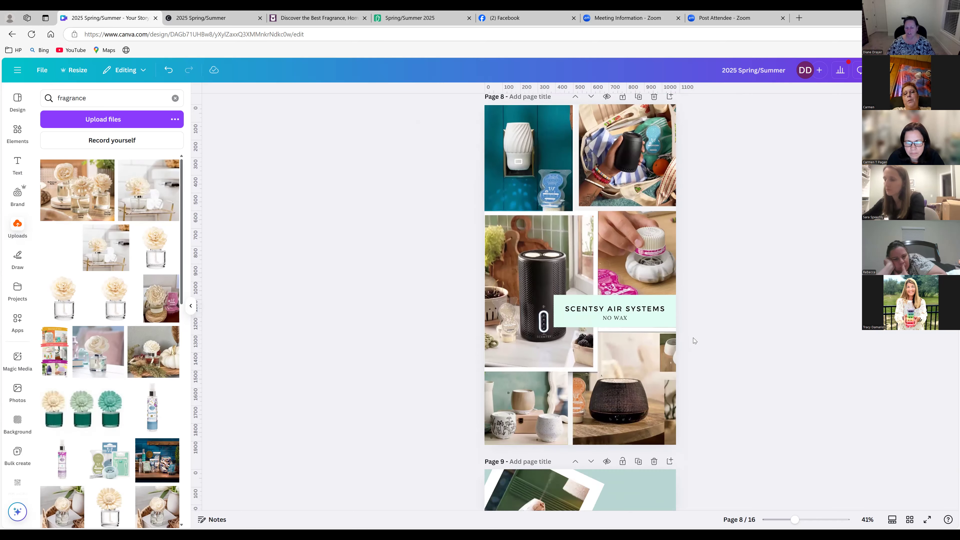
scroll(694, 338, down, 8)
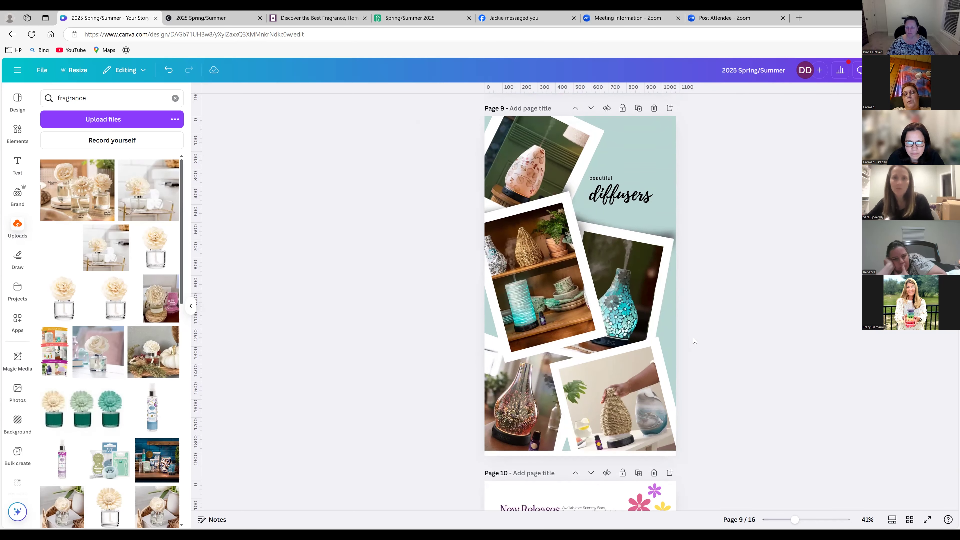
Step: Select the "Stock Up On Your Favorites!" text on page 10, check its font choices, and open the graphic elements library
scroll(693, 338, down, 3)
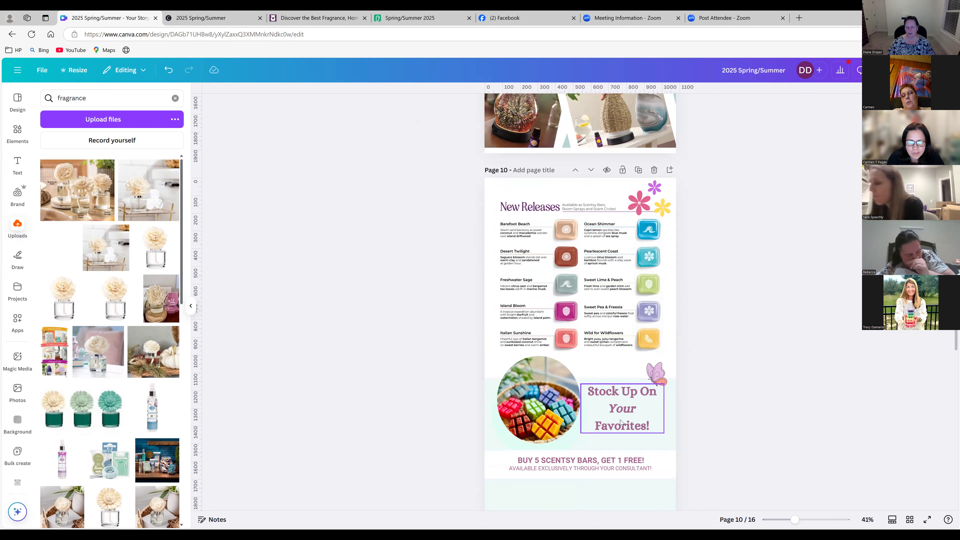
click(627, 413)
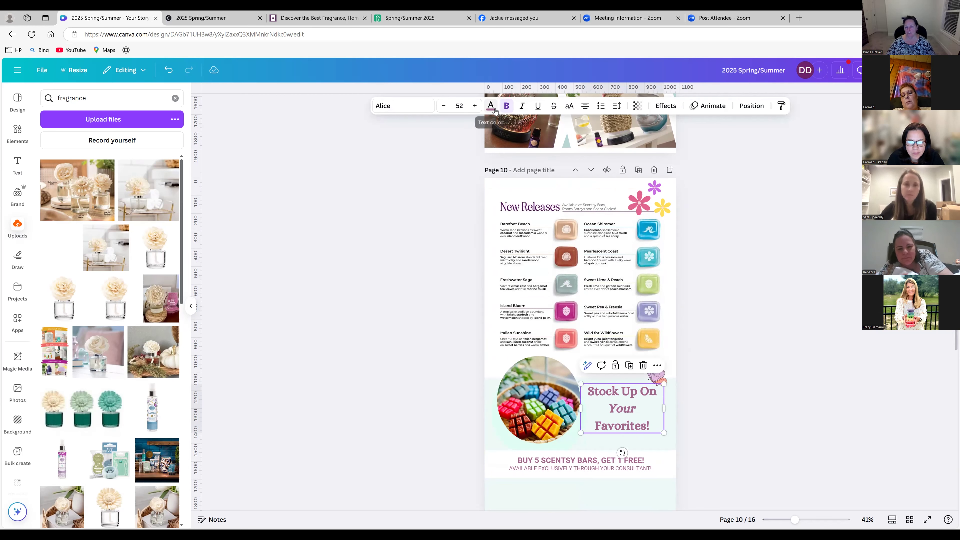
click(417, 110)
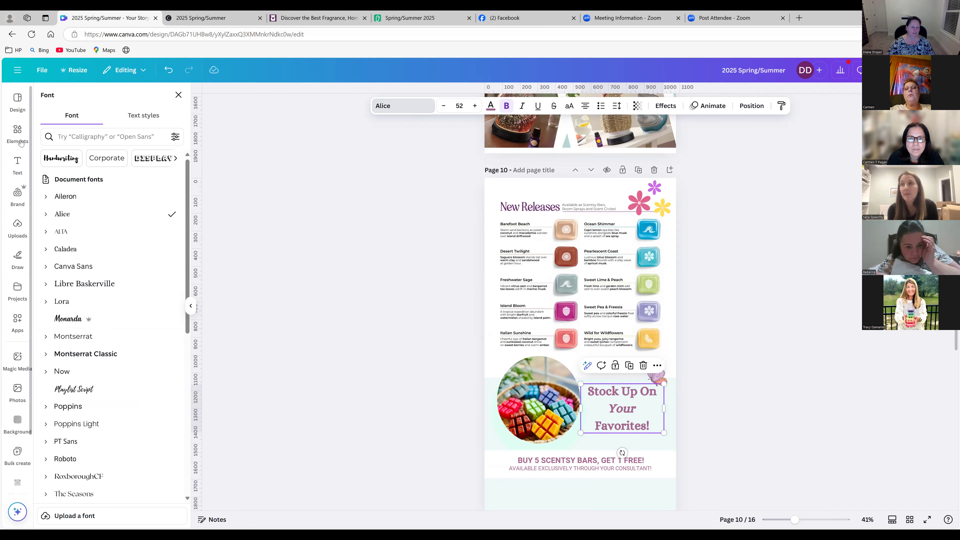
click(18, 132)
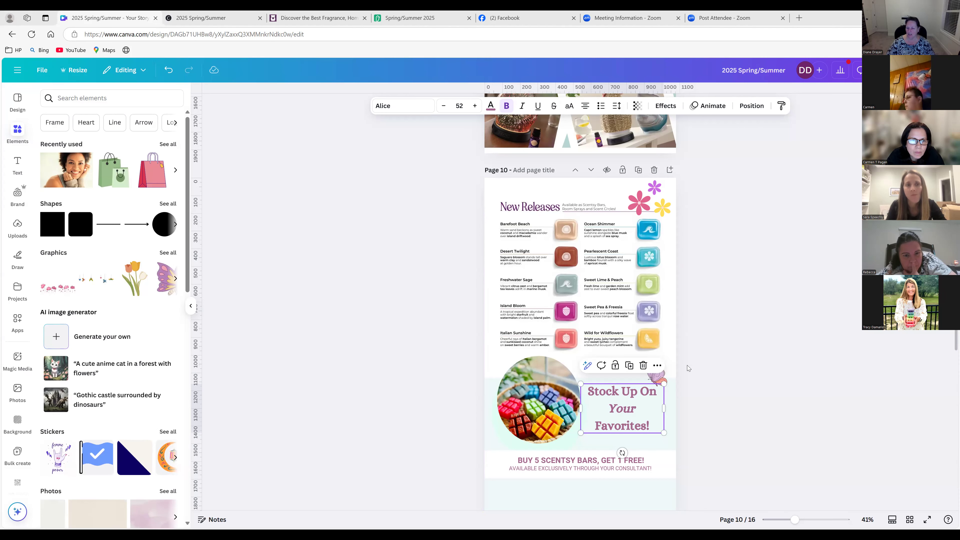
Step: Review pages 10 to 12, from the Scentsy Bar offer through the March specials to Bundle & Save
scroll(687, 366, down, 5)
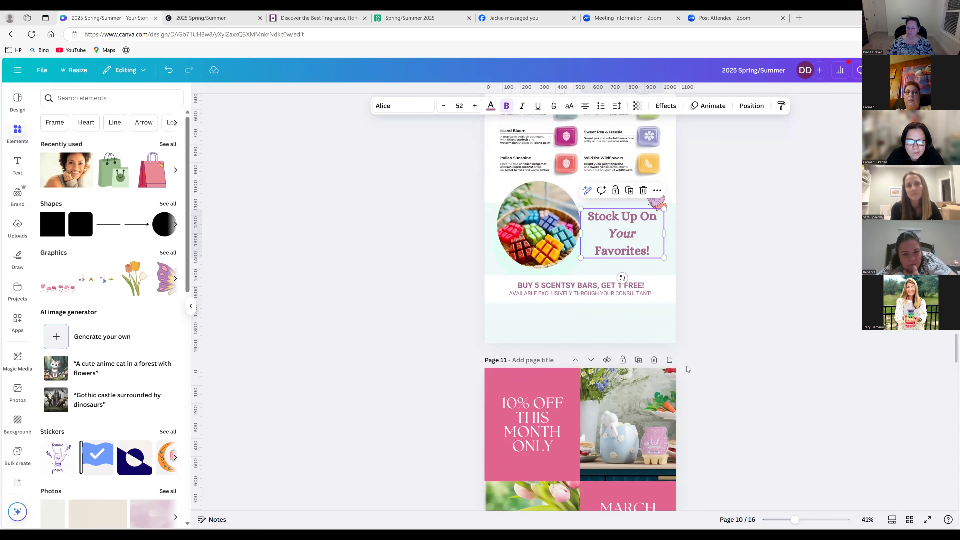
scroll(687, 369, down, 1)
scroll(687, 369, down, 2)
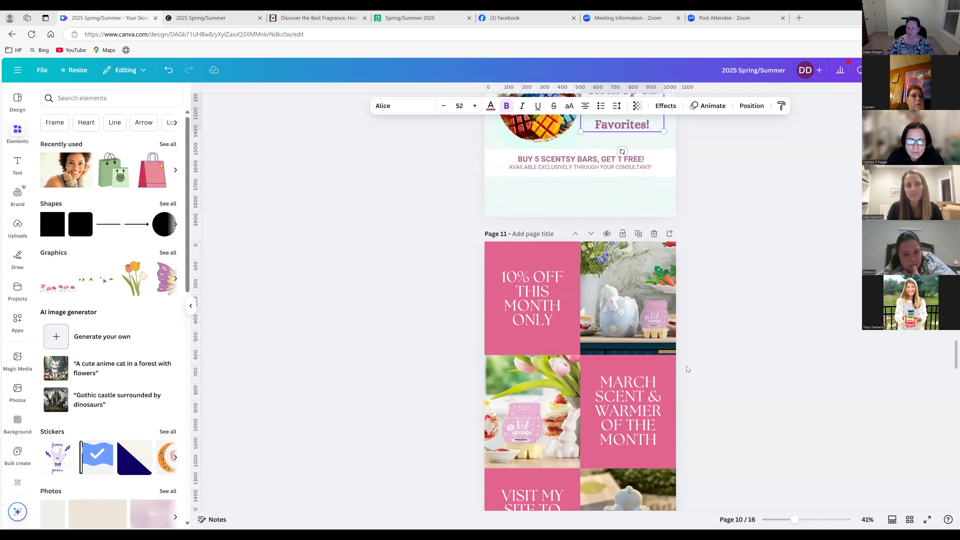
scroll(687, 368, down, 2)
scroll(688, 369, down, 1)
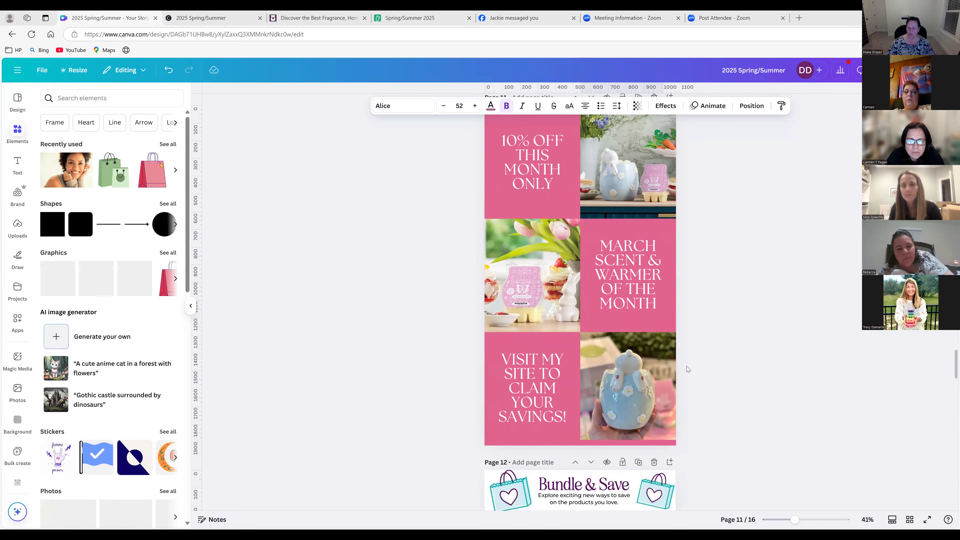
scroll(687, 368, down, 1)
scroll(687, 369, down, 5)
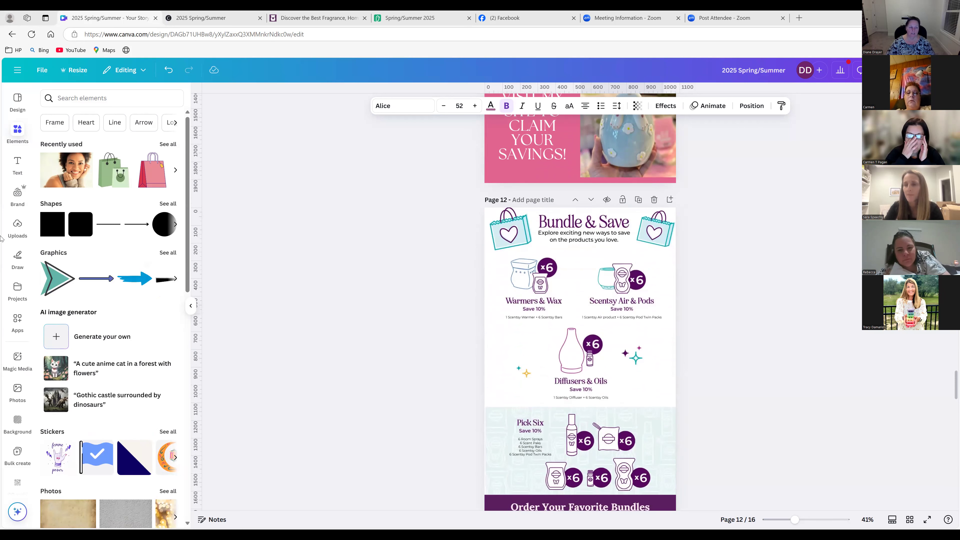
Step: Browse the uploaded images filtered by "fragrance" down to the end of the list and return to the first ones
click(18, 225)
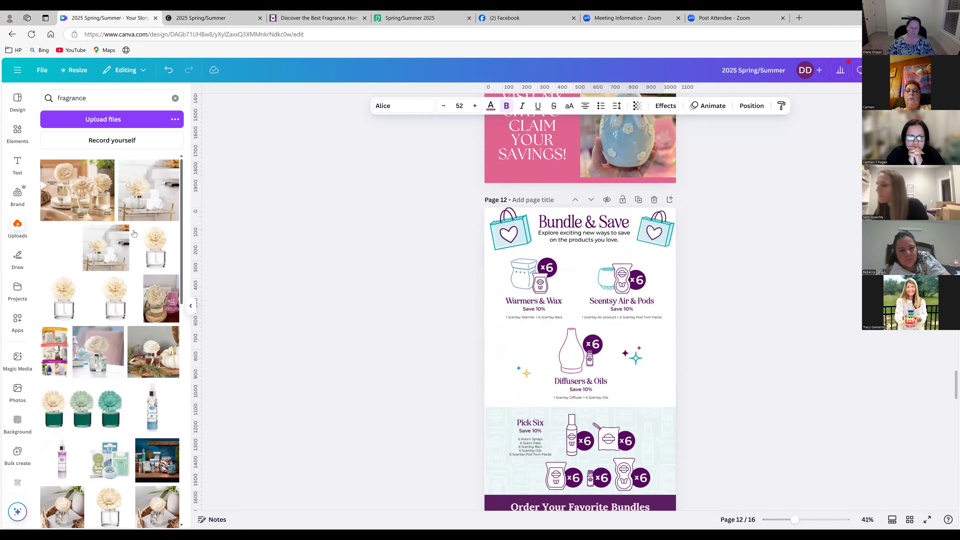
scroll(134, 233, down, 10)
scroll(147, 228, down, 6)
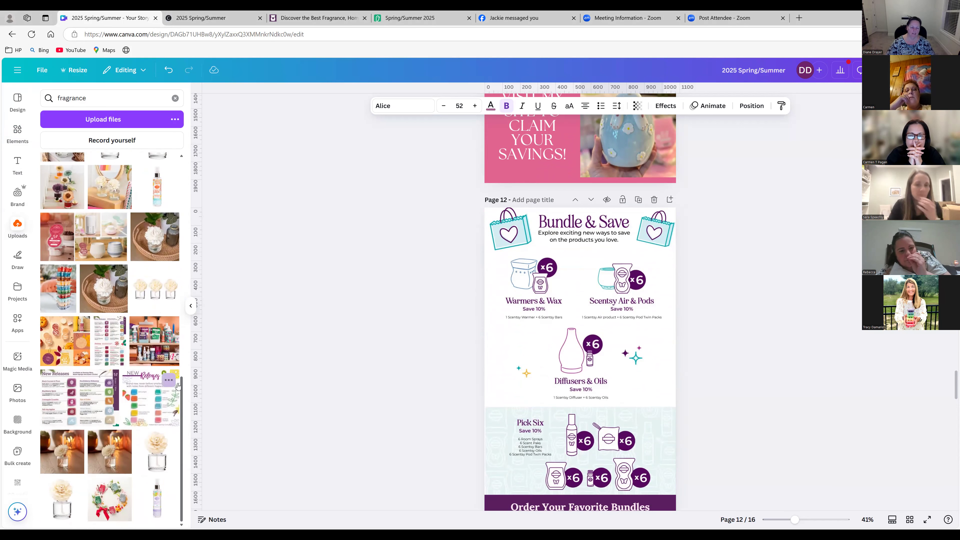
scroll(166, 385, up, 3)
scroll(185, 244, up, 10)
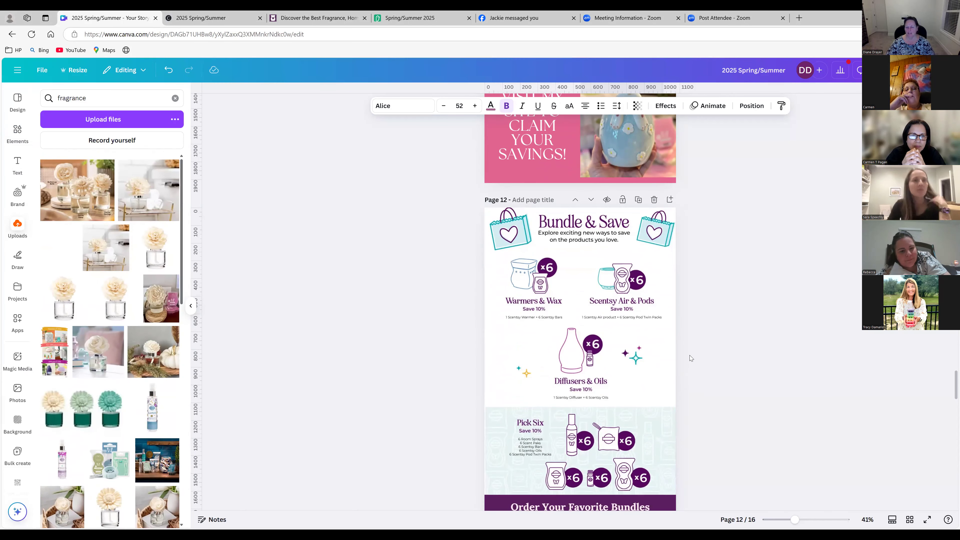
Step: Search the elements library for Heart and look over the matching shapes, graphics, photos and frames
scroll(690, 356, down, 5)
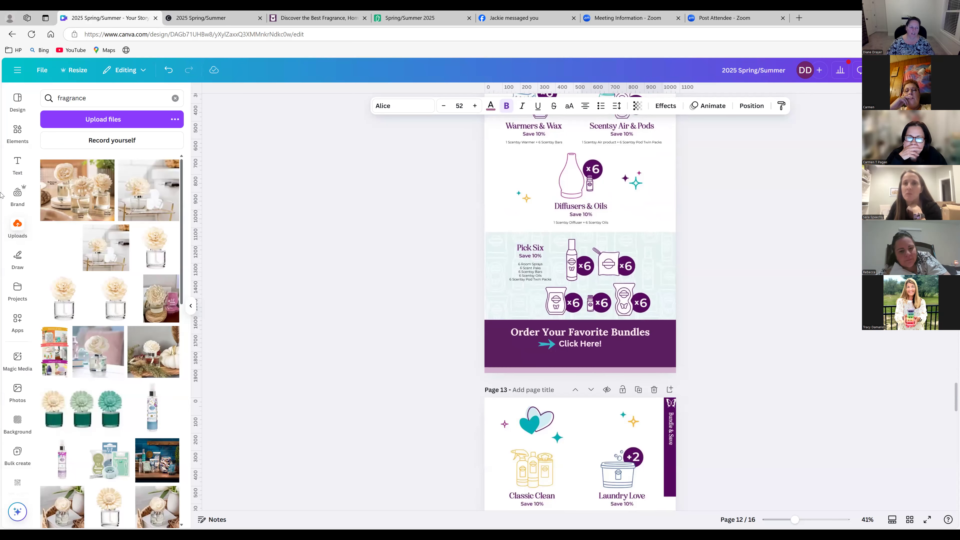
click(18, 133)
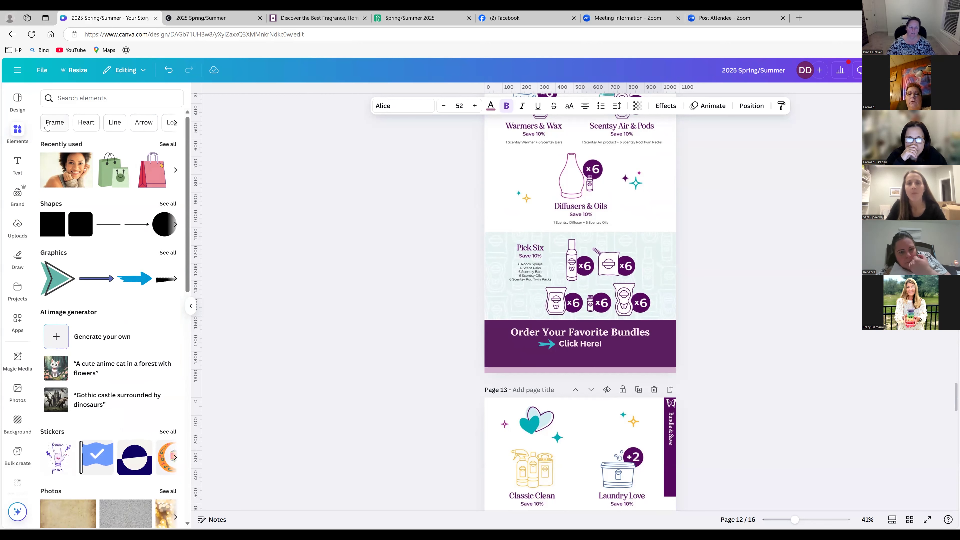
click(83, 123)
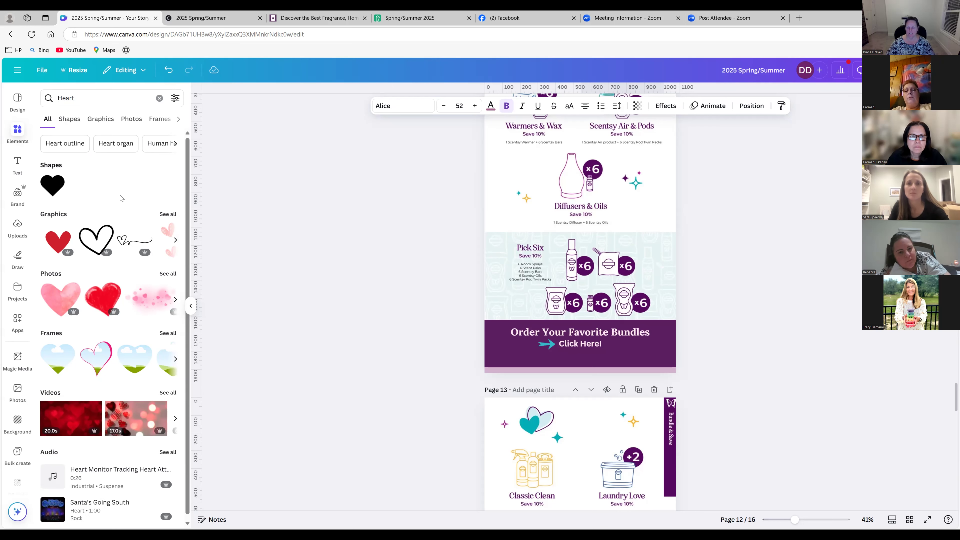
scroll(121, 197, down, 1)
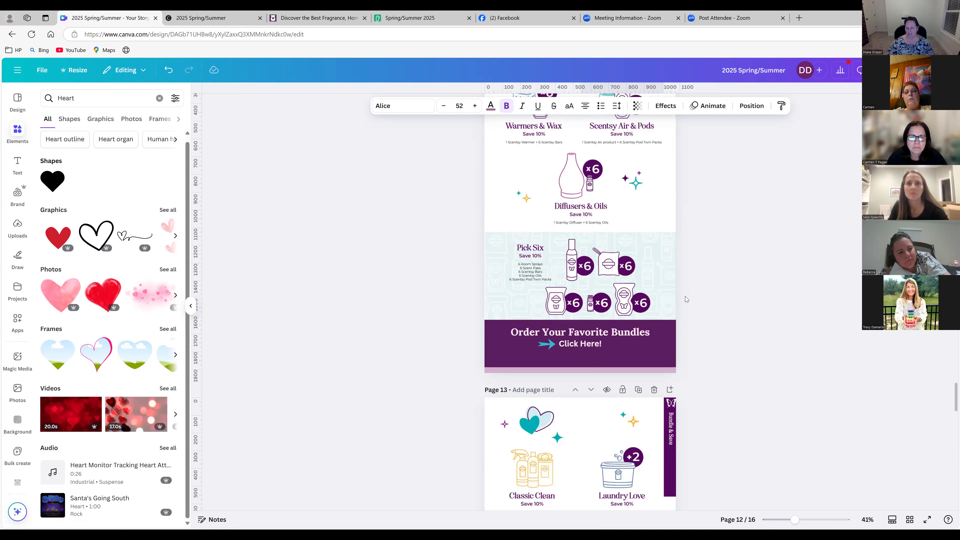
Step: Review the Bundle & Save offers on page 13 and the Scentsy Club layout on page 14
scroll(685, 296, down, 1)
scroll(686, 299, down, 2)
scroll(687, 299, down, 3)
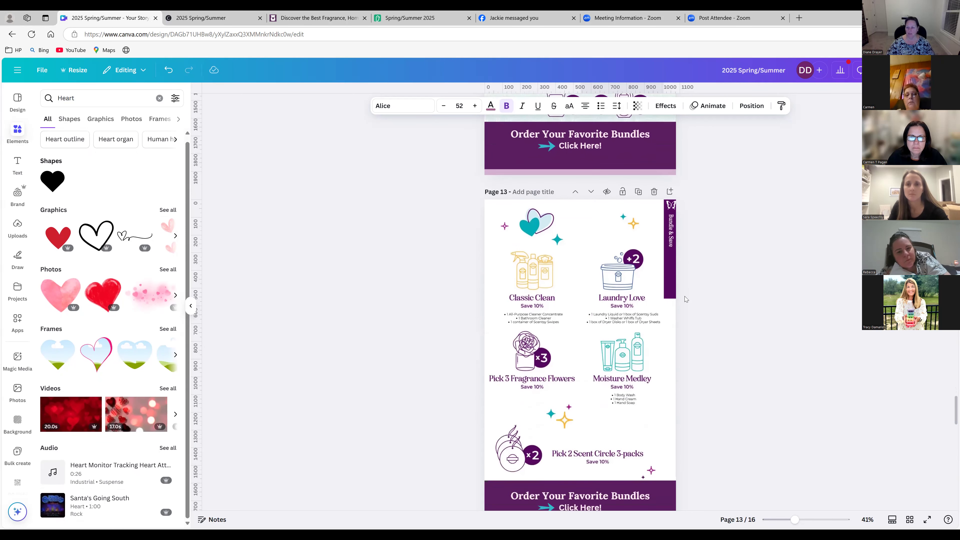
scroll(686, 299, down, 2)
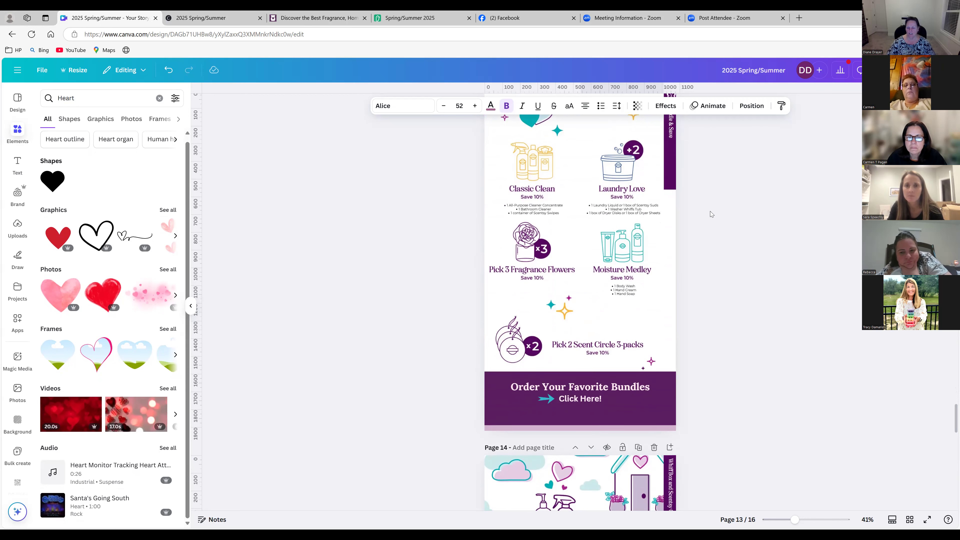
scroll(710, 211, down, 5)
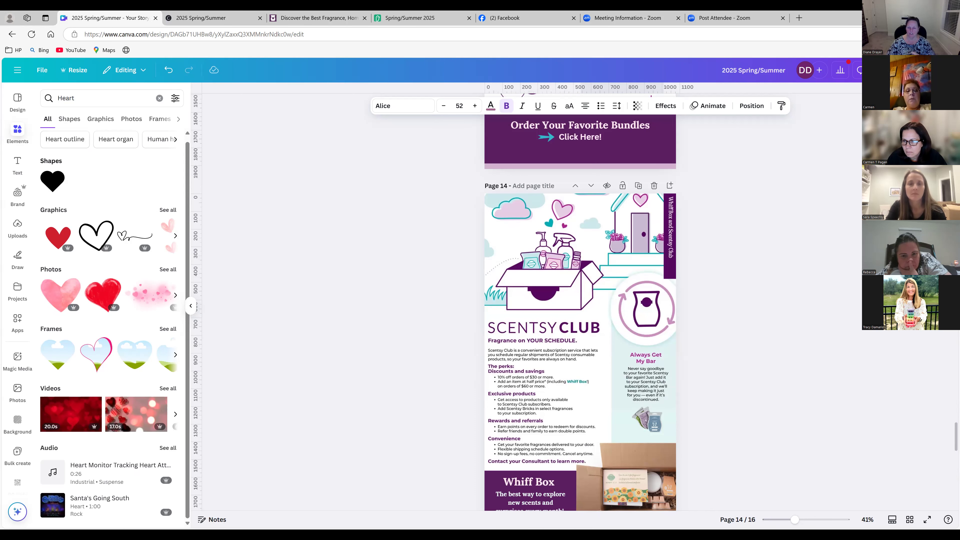
Step: Shift the open-box photo beside the Whiff Box text on page 14 slightly to the right
scroll(631, 318, down, 5)
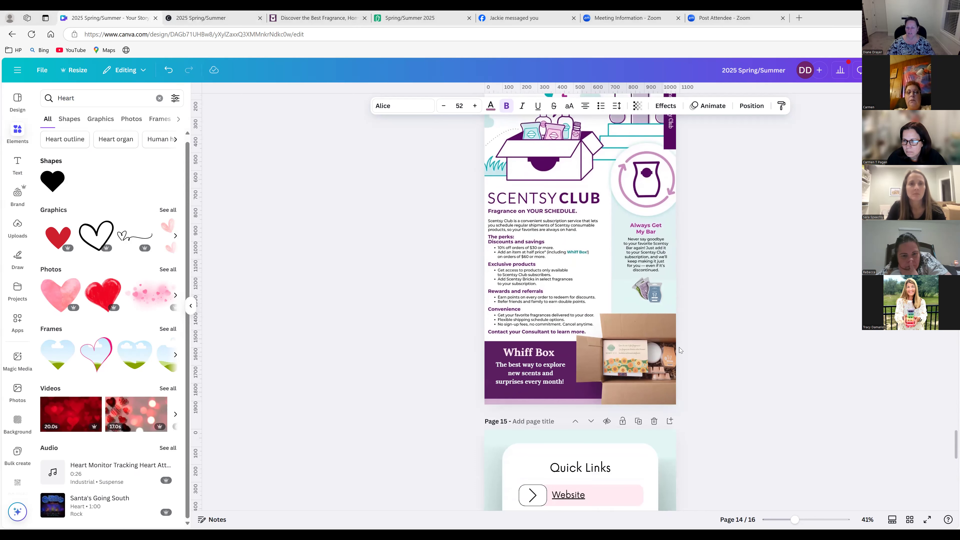
click(631, 319)
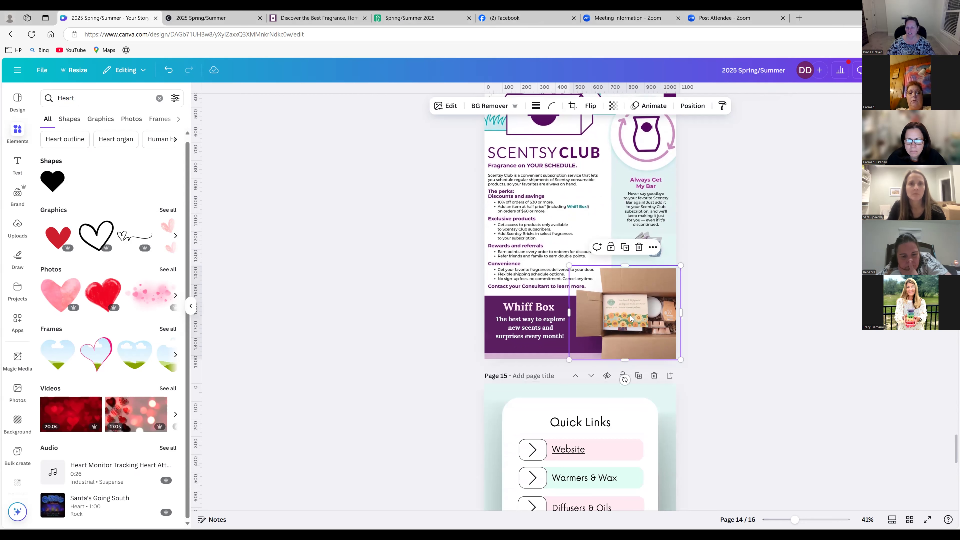
mouse_move(631, 319)
mouse_down()
mouse_move(714, 318)
mouse_move(645, 320)
mouse_up()
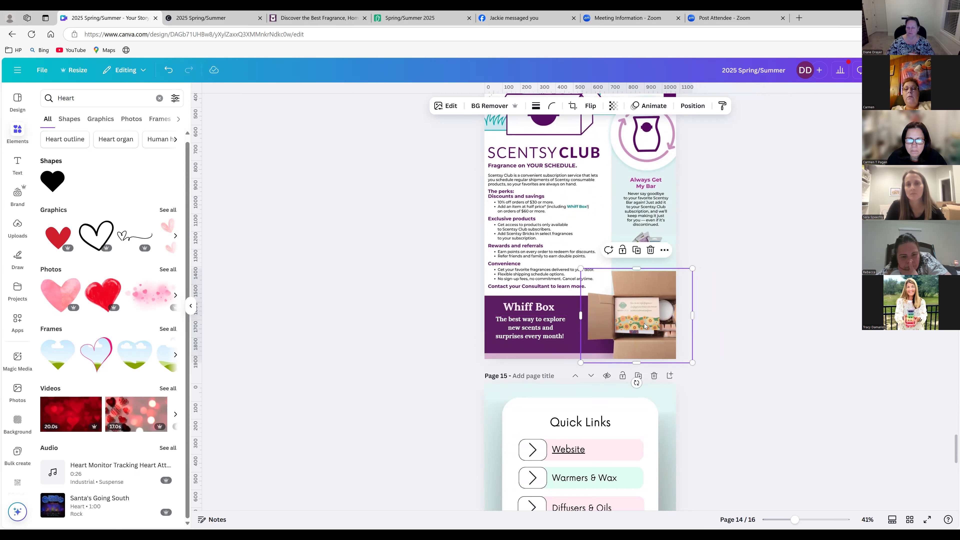
Step: View the Quick Links layout on page 15 and browse the recently used, premium and general design templates
scroll(733, 319, down, 8)
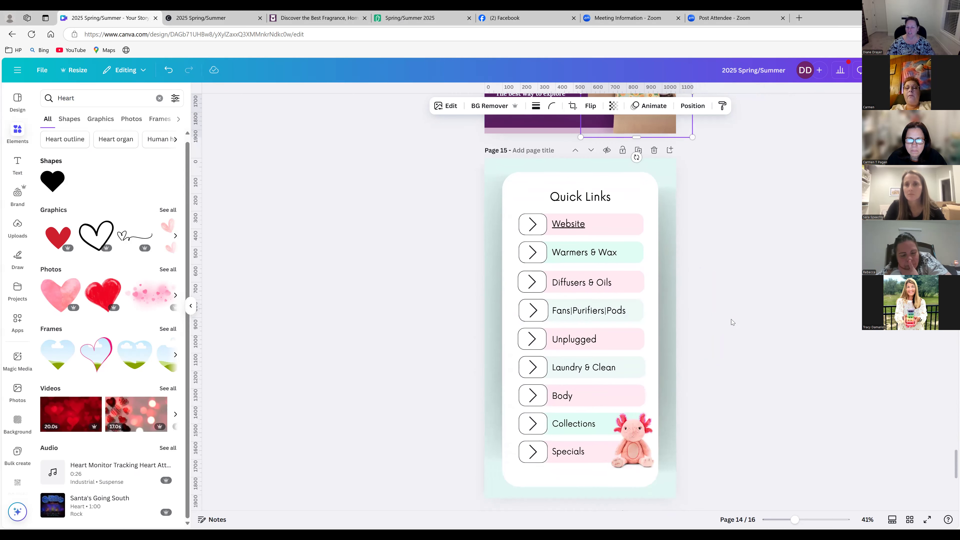
scroll(731, 318, up, 2)
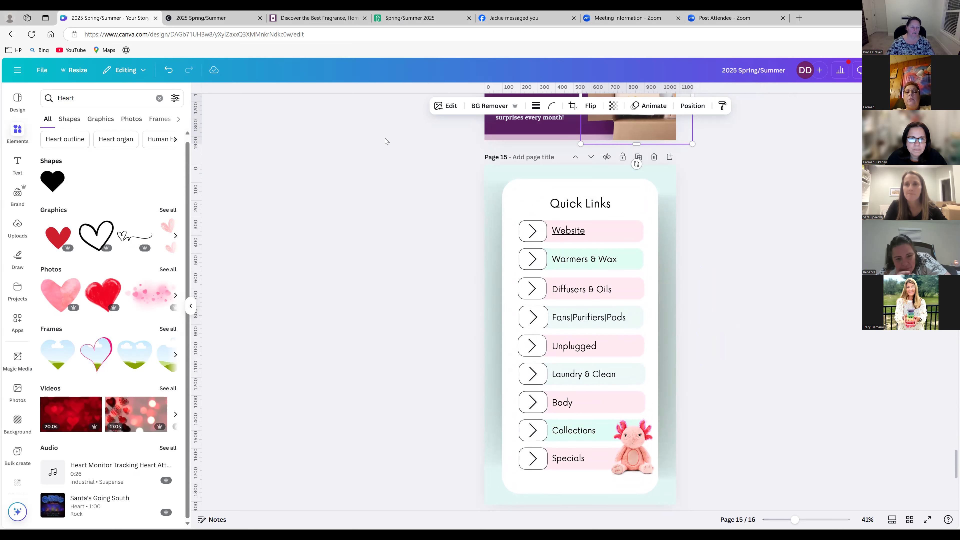
click(17, 98)
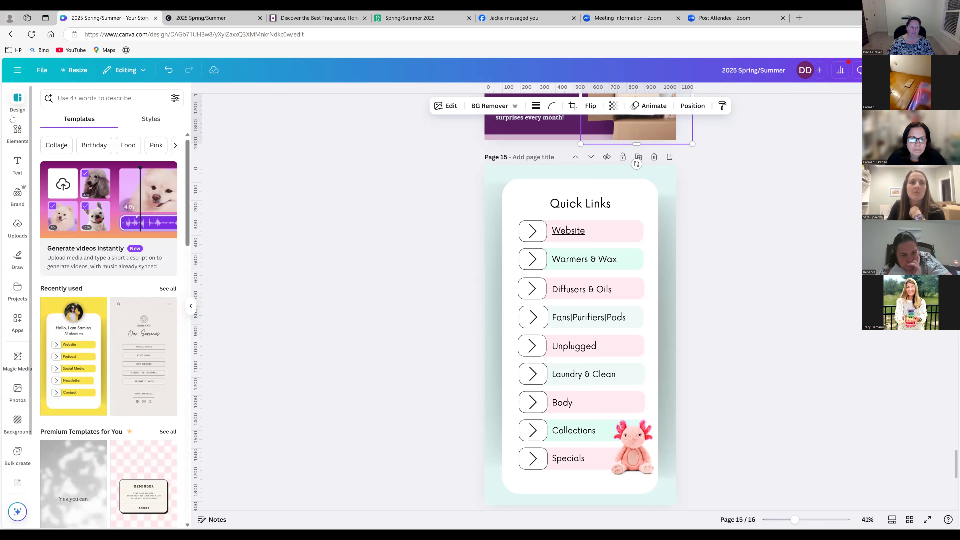
scroll(122, 283, down, 2)
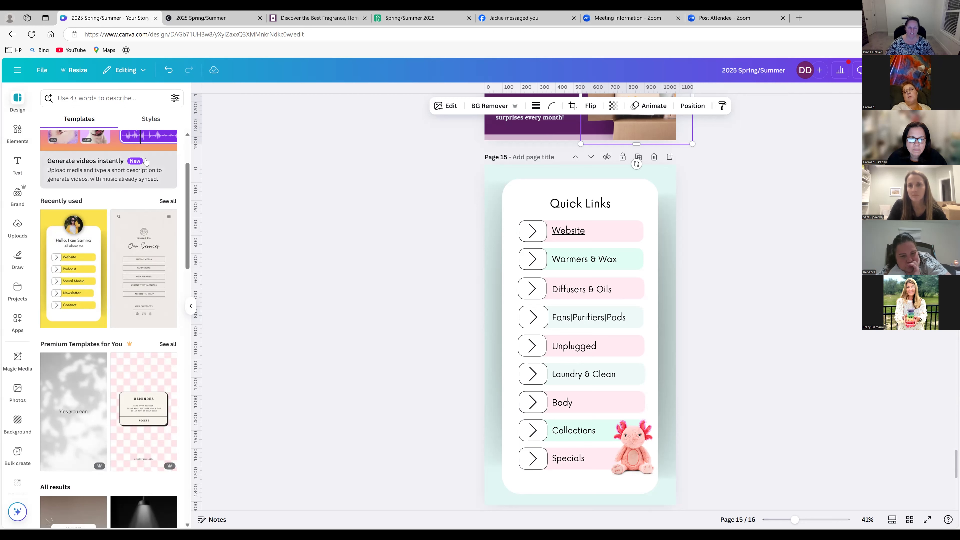
scroll(229, 189, down, 2)
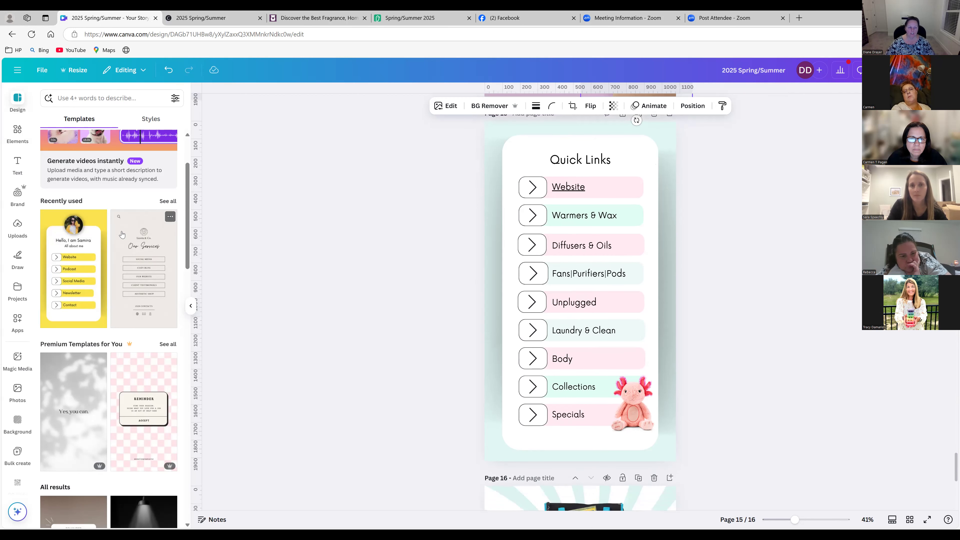
scroll(123, 236, down, 5)
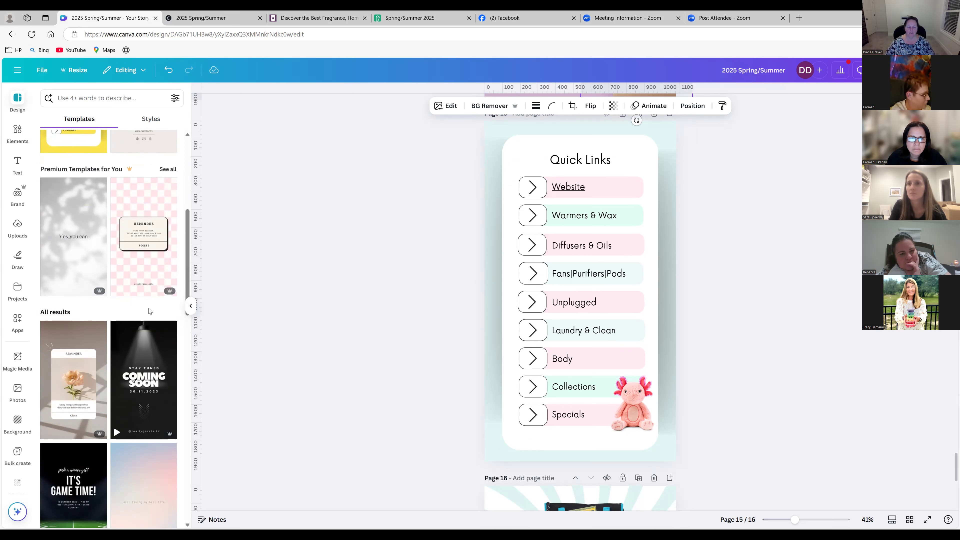
scroll(150, 311, down, 4)
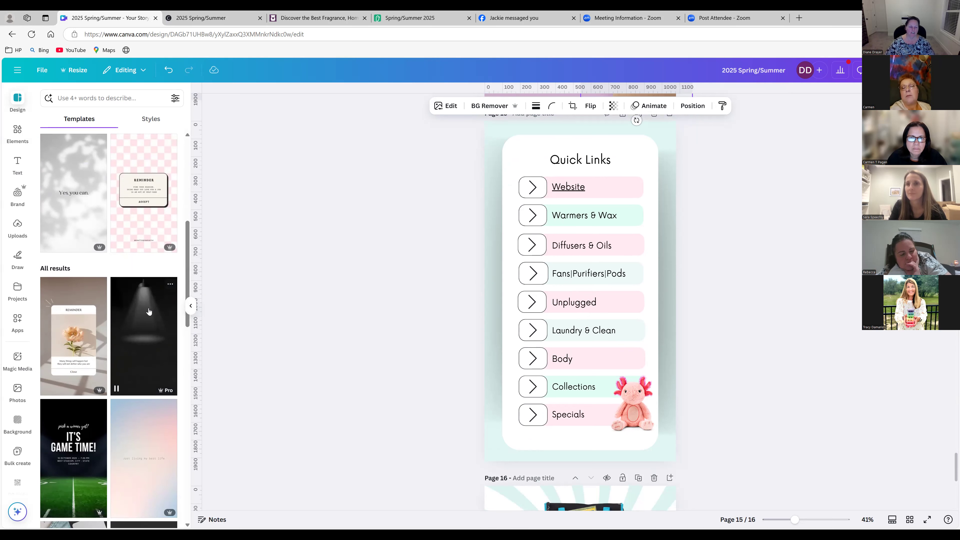
scroll(149, 311, down, 4)
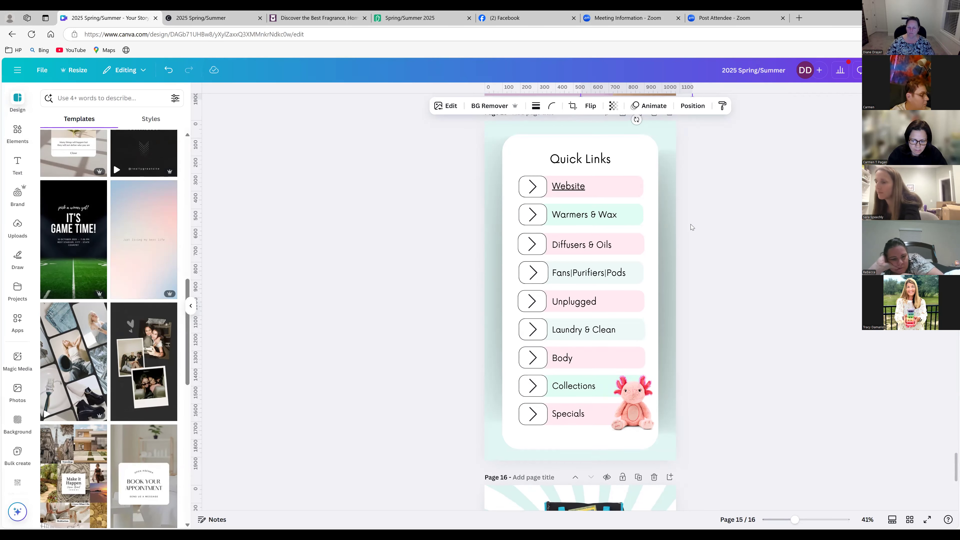
Step: Review the joining, host deals and contact sections on page 16, and go back through the design to page 7
scroll(692, 224, down, 8)
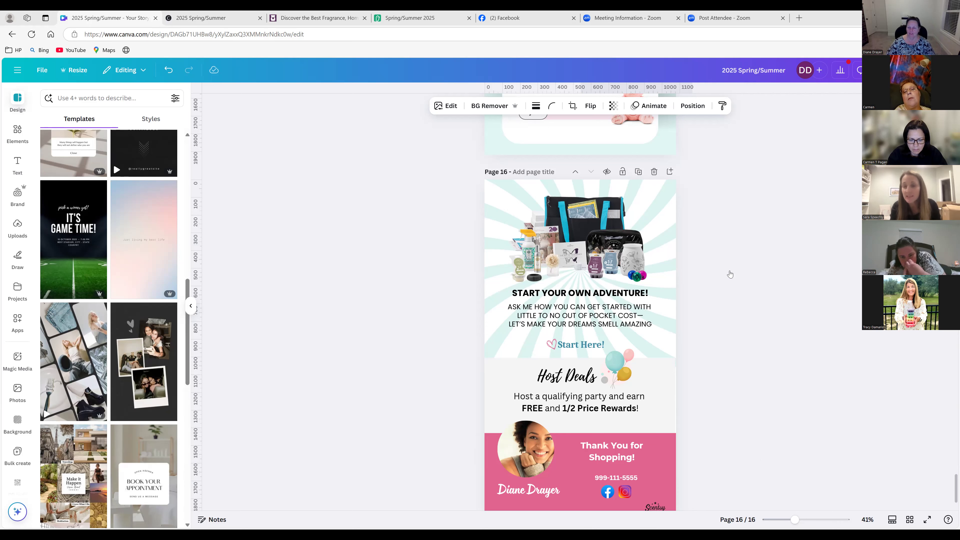
scroll(730, 275, up, 5)
scroll(730, 274, up, 12)
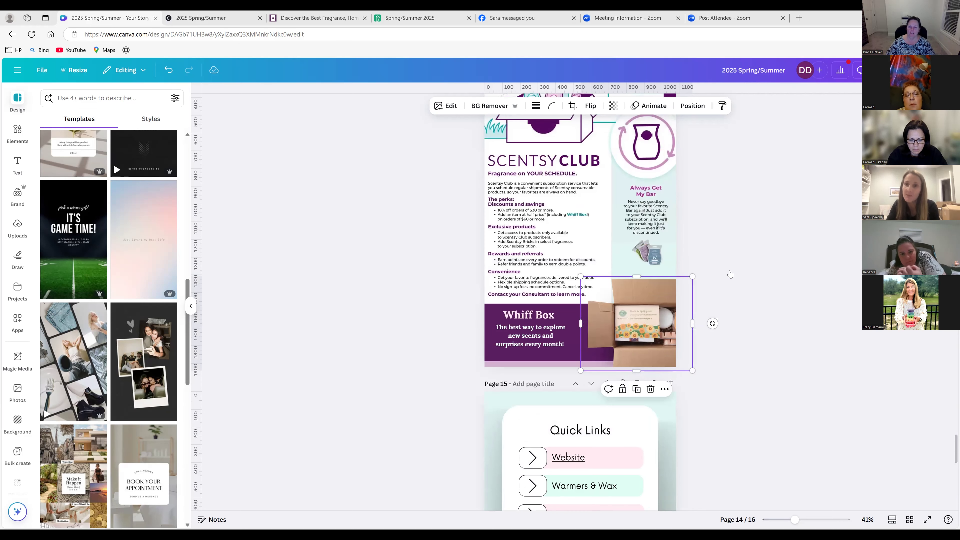
scroll(730, 274, up, 10)
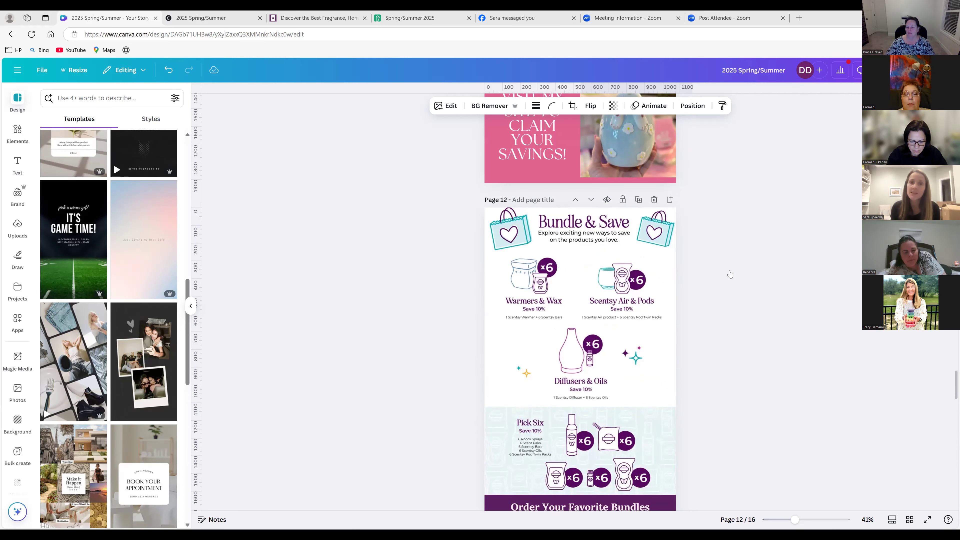
scroll(705, 227, up, 12)
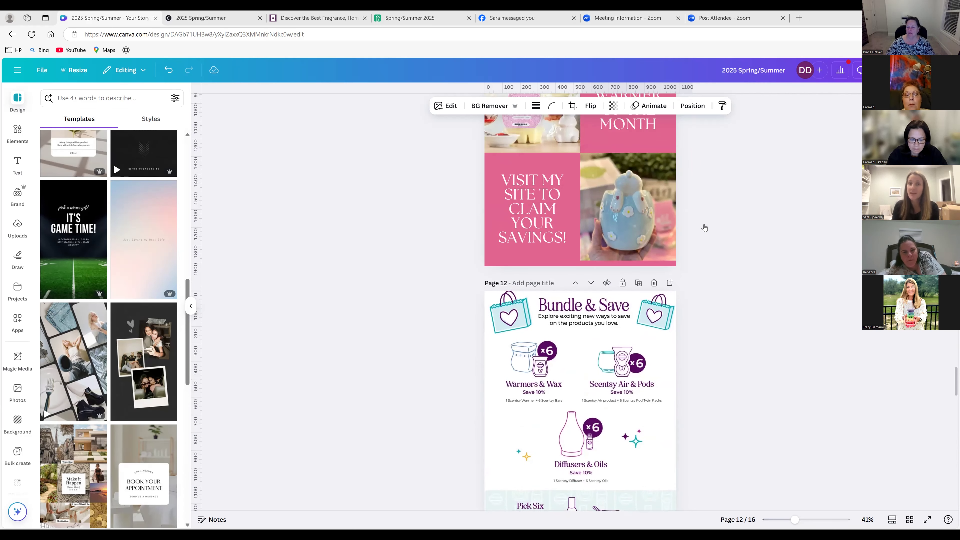
scroll(704, 228, up, 15)
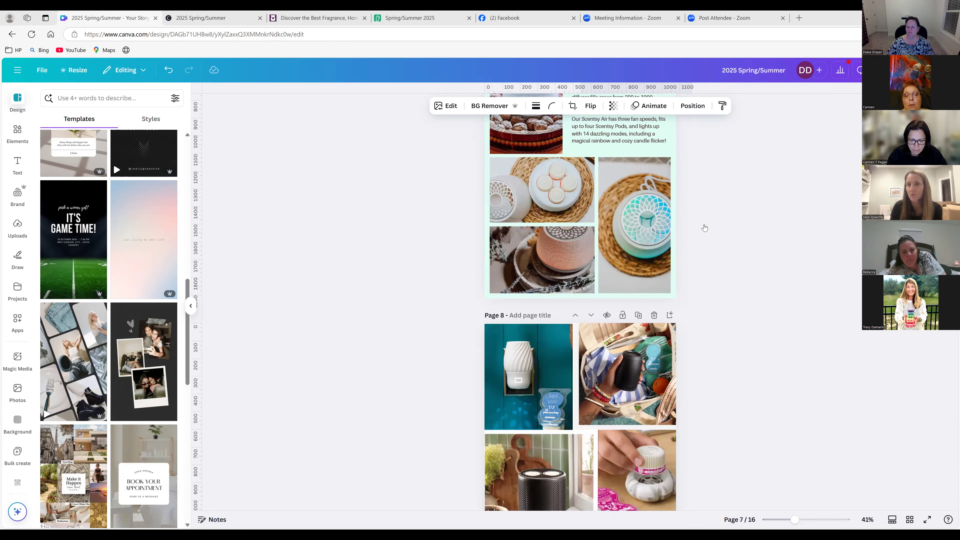
scroll(705, 227, up, 5)
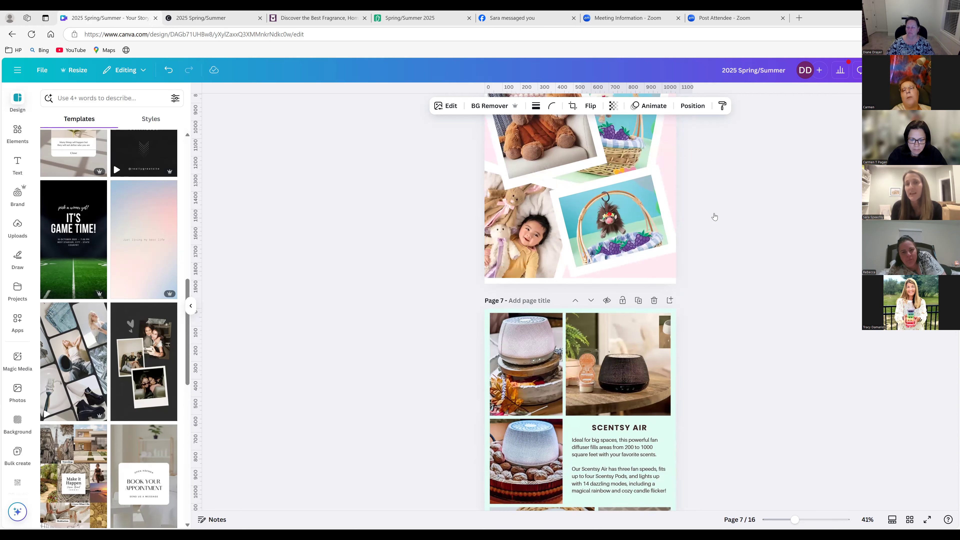
Step: Switch to Facebook and open the example launch party page linked in the Messenger chat
scroll(702, 225, up, 4)
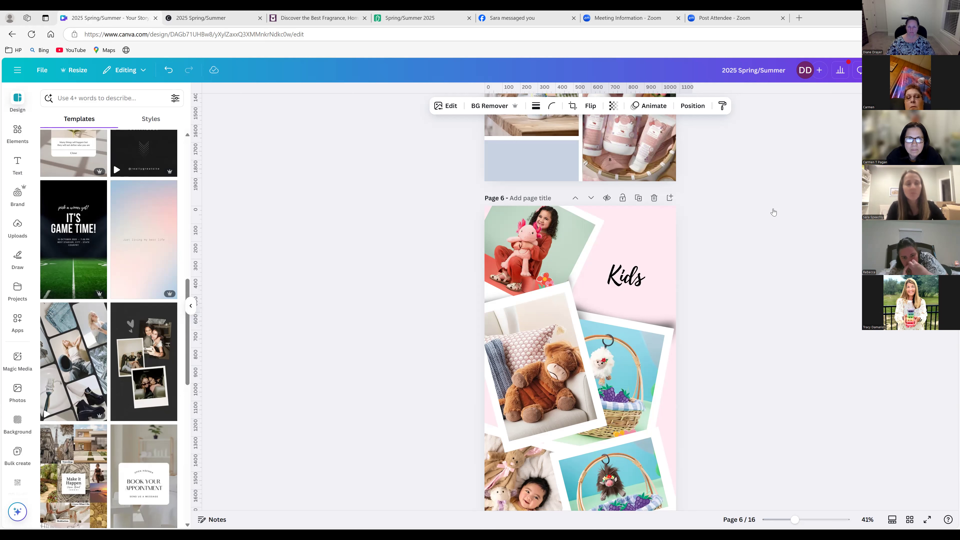
click(504, 18)
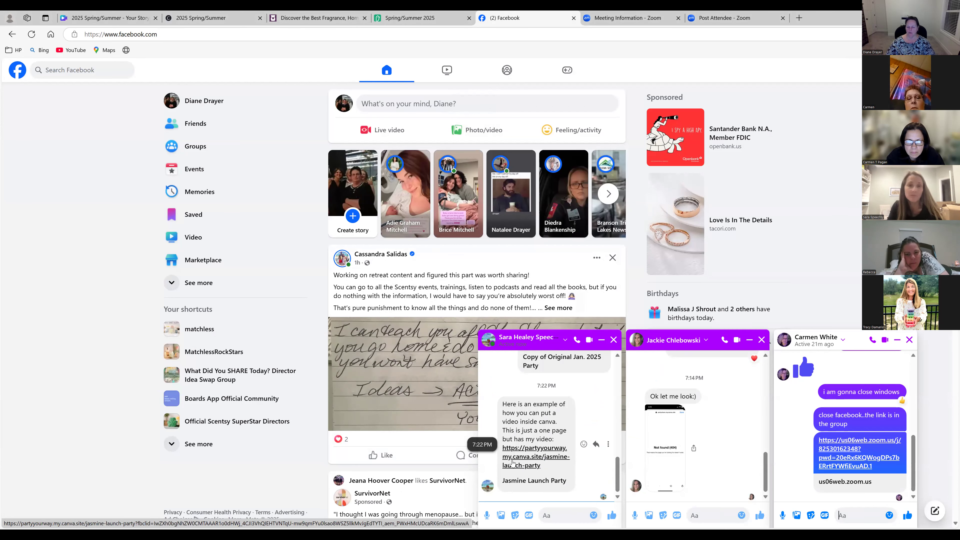
click(531, 458)
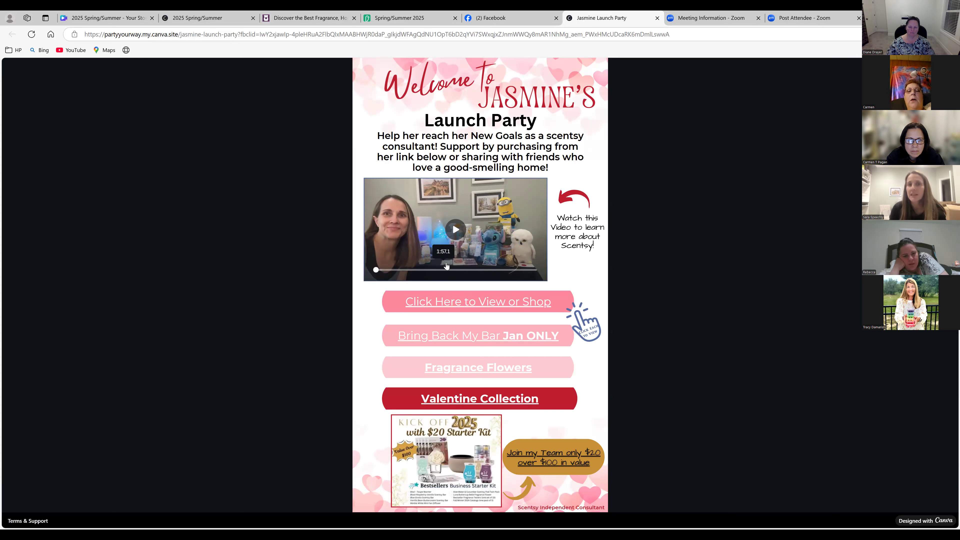
Step: Play a short part of the video embedded in the launch party page and pause it
click(458, 231)
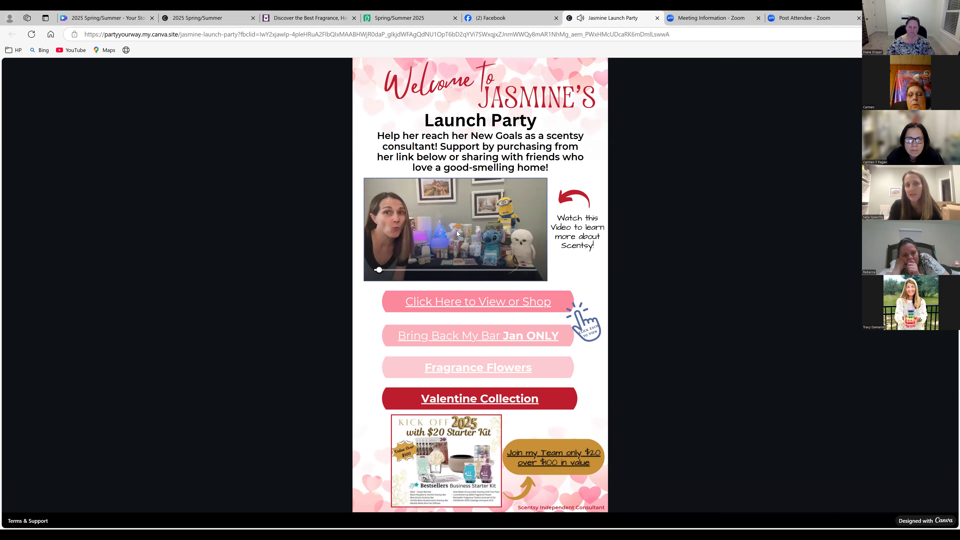
click(455, 231)
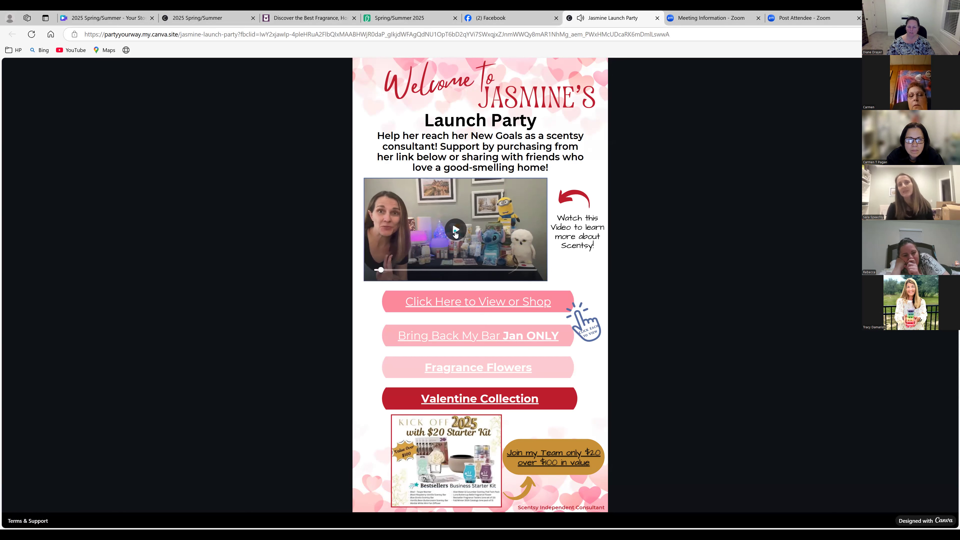
click(523, 245)
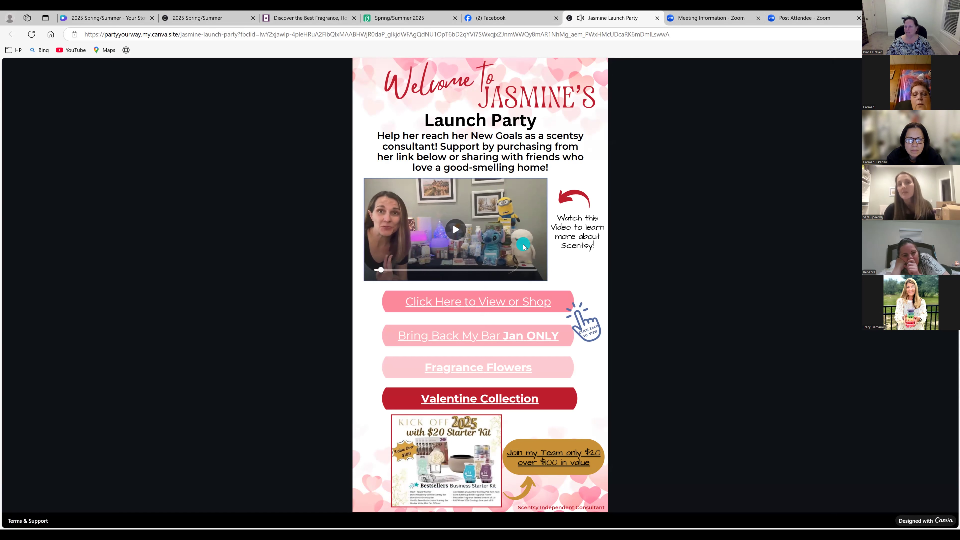
click(540, 328)
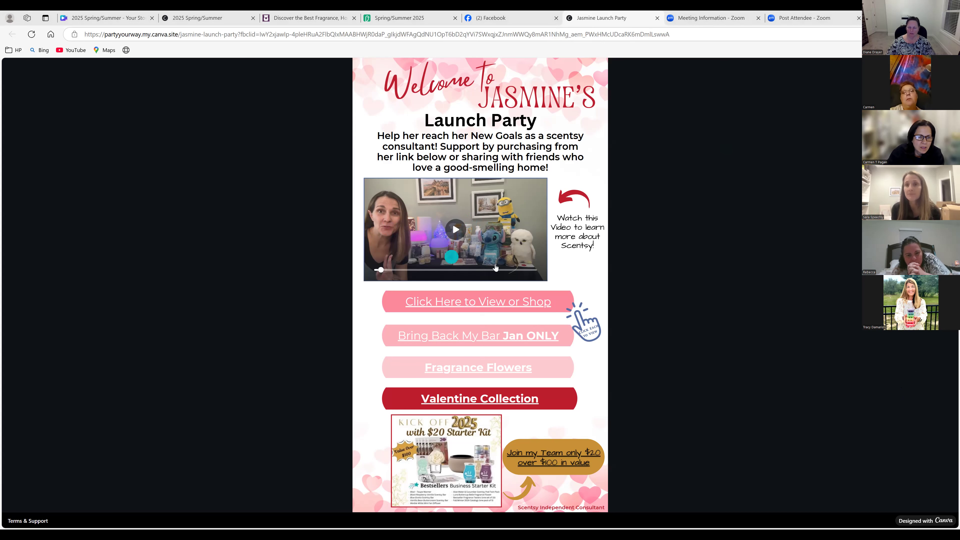
click(479, 186)
click(483, 253)
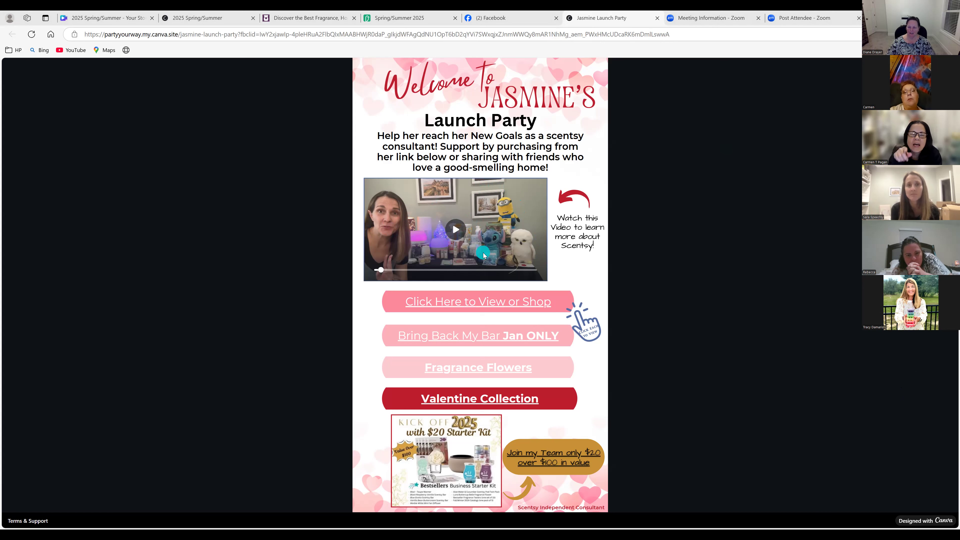
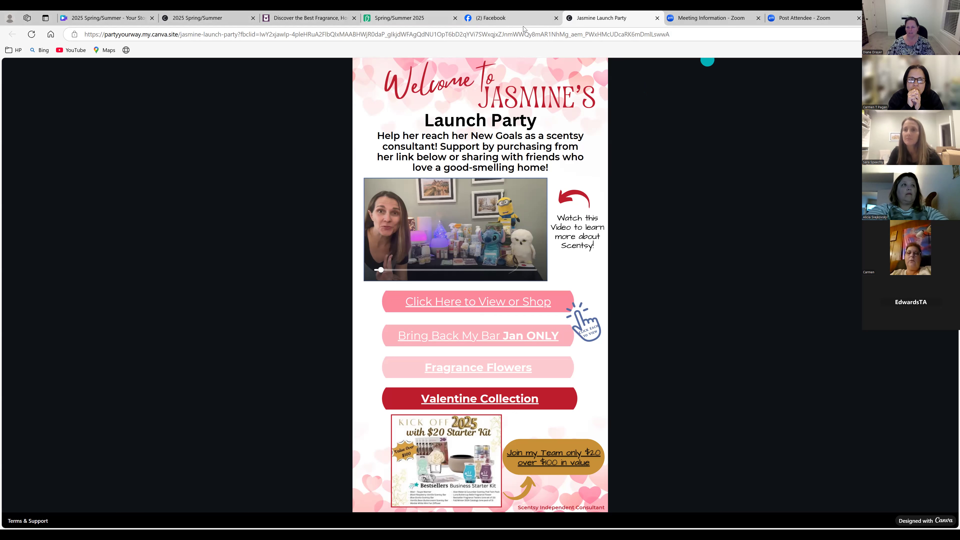
Step: Copy the launch party page's web address and load it in a new browser tab
click(651, 35)
drag(670, 34, 69, 46)
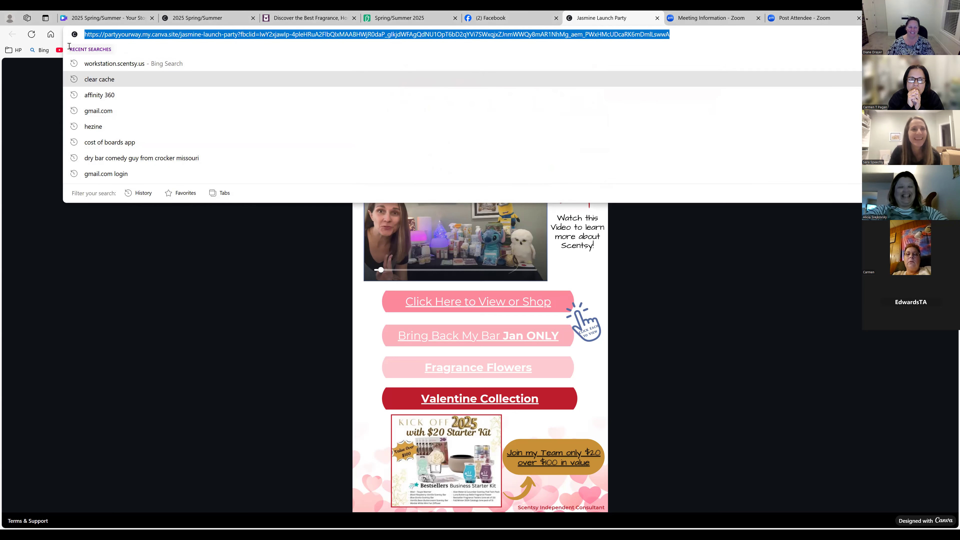
right_click(160, 35)
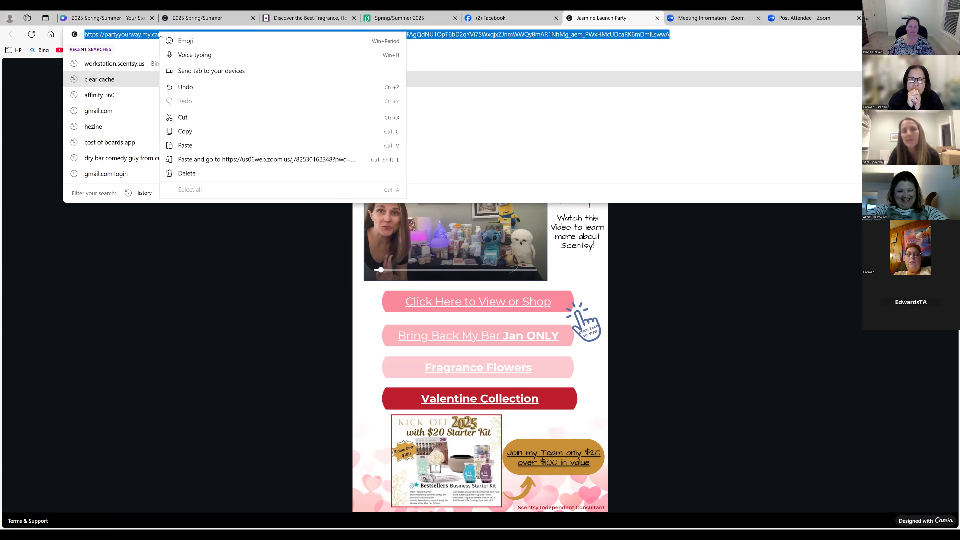
click(185, 135)
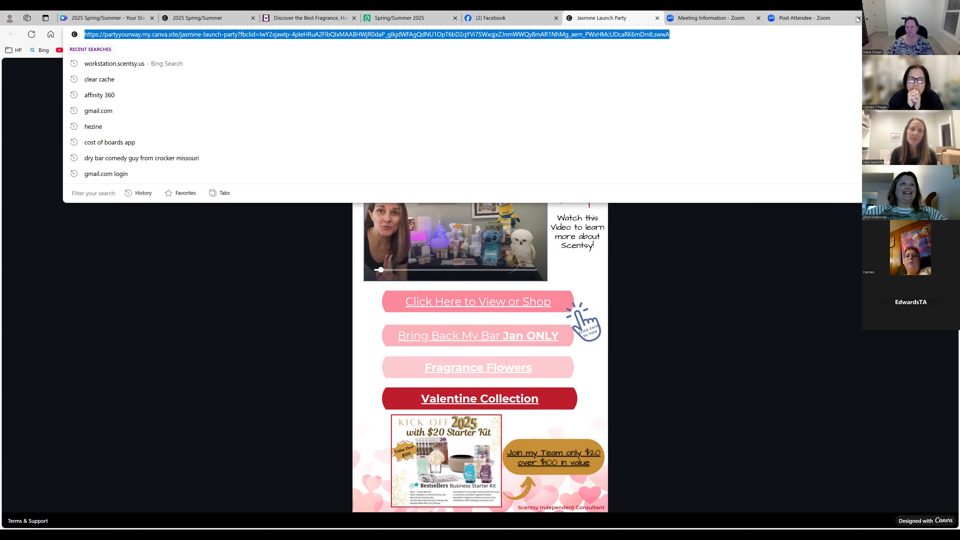
key(ctrl+t)
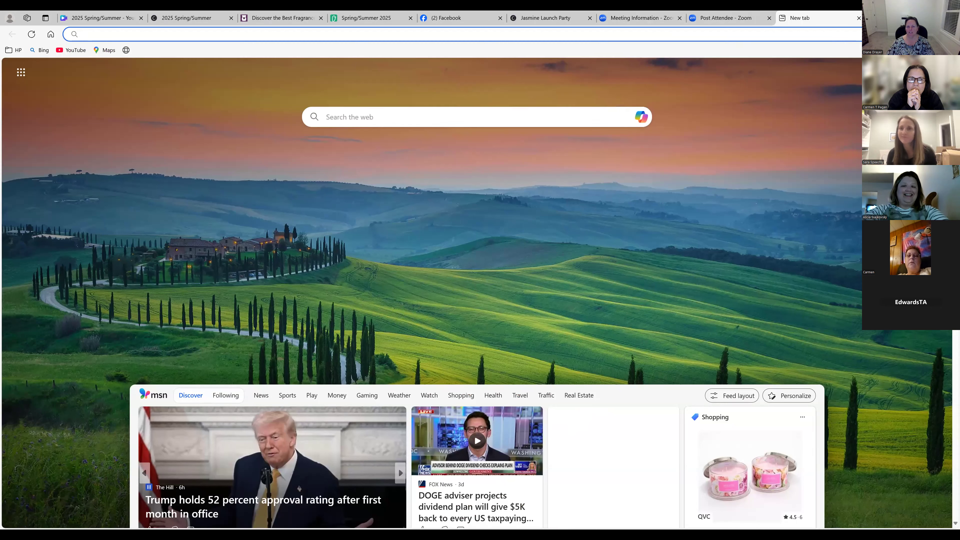
right_click(277, 35)
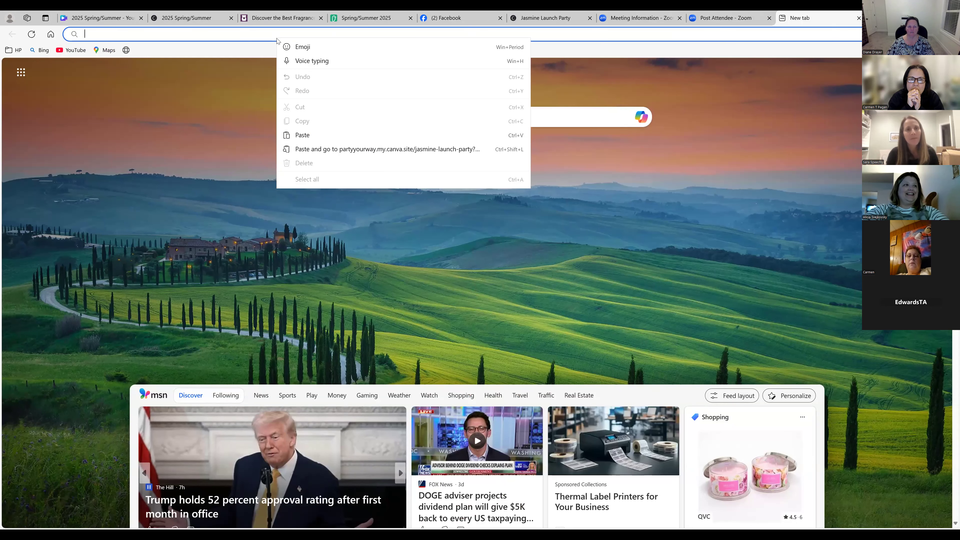
click(301, 135)
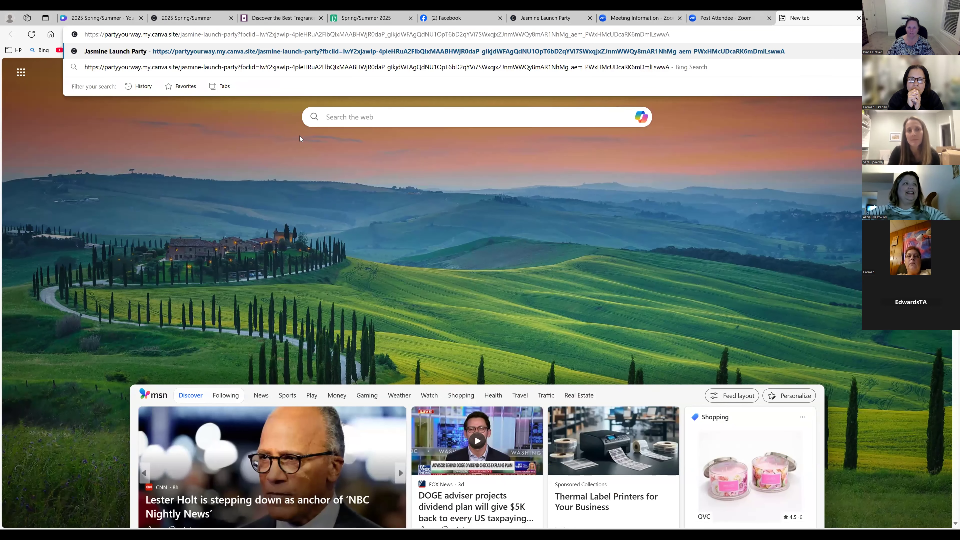
key(Return)
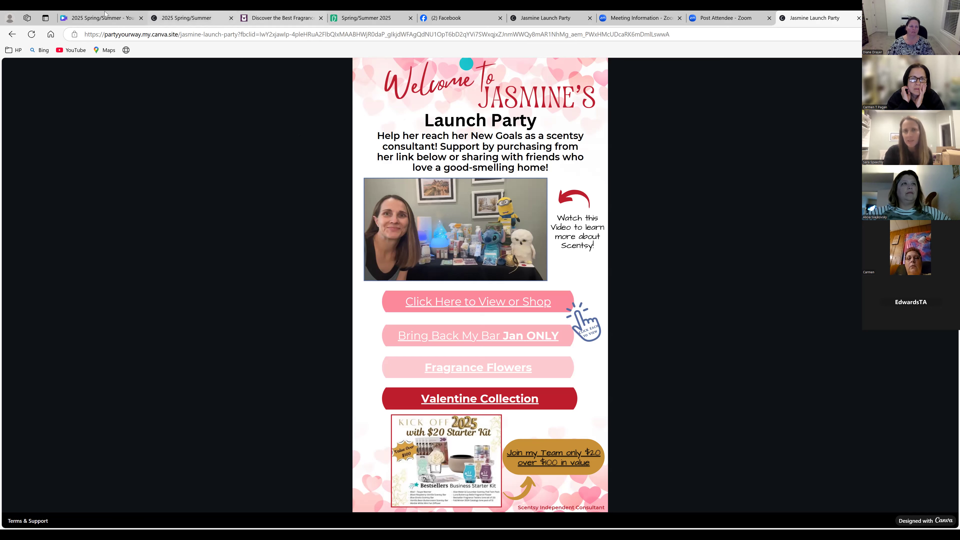
Step: Return to the 2025 Spring/Summer design in Canva and look through its pages up to the Quick Links on page 15
click(99, 19)
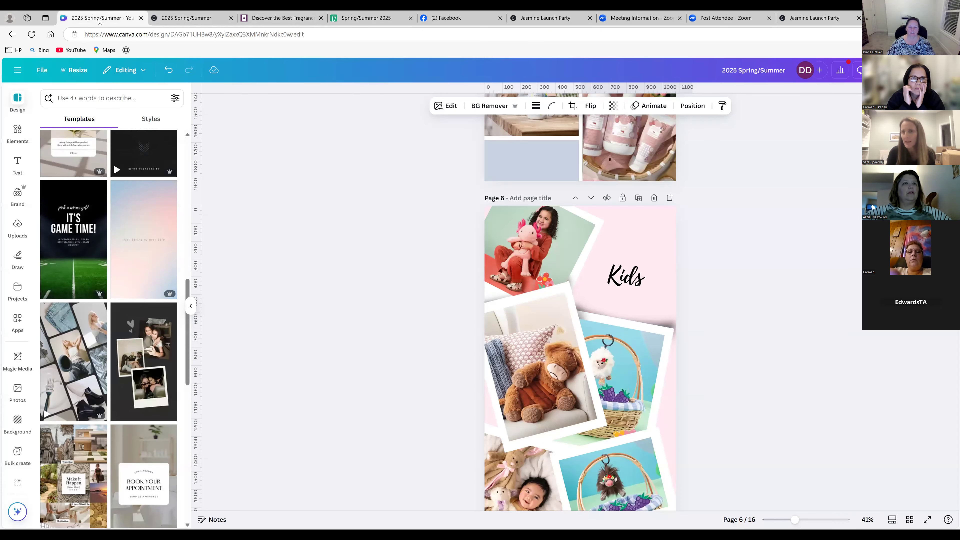
scroll(757, 313, down, 2)
scroll(758, 313, up, 3)
scroll(757, 313, up, 20)
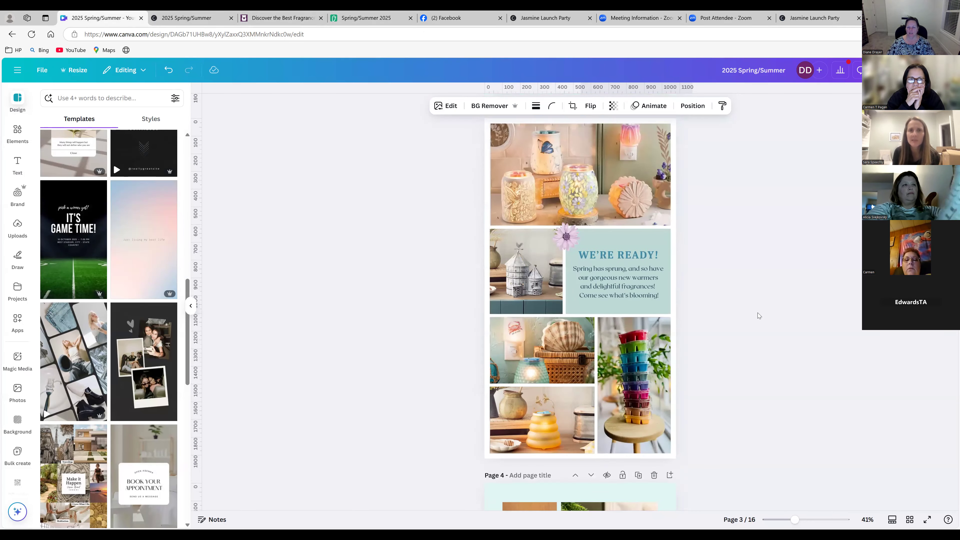
scroll(758, 313, up, 8)
scroll(758, 313, down, 5)
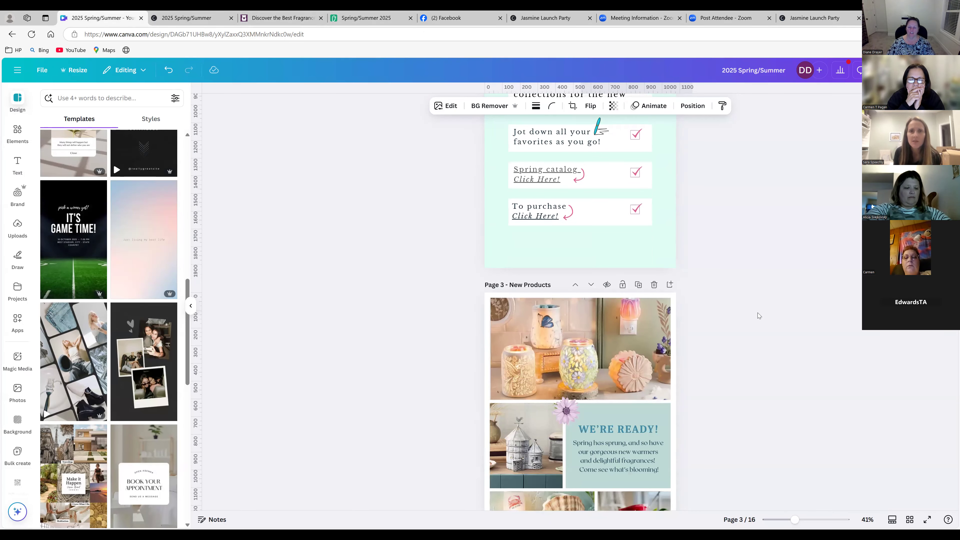
scroll(757, 313, down, 15)
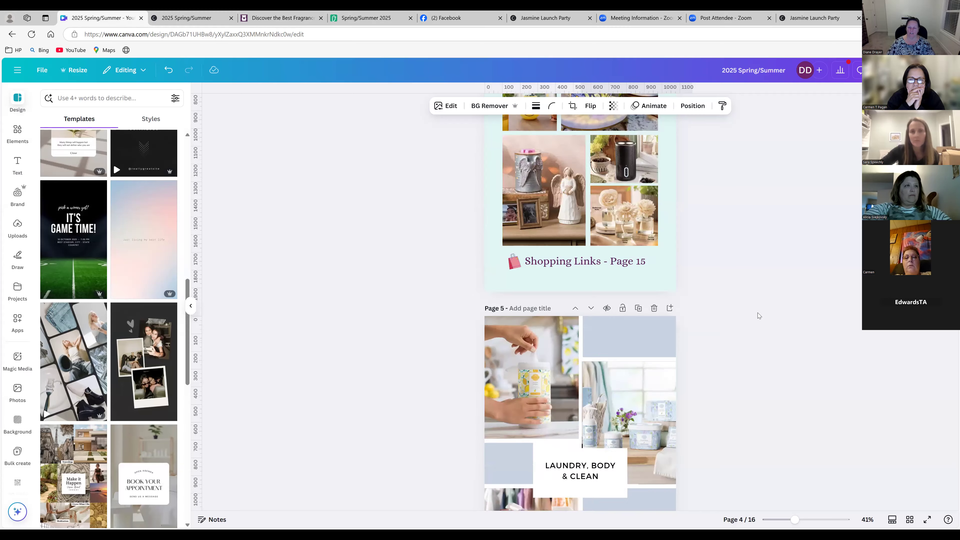
scroll(757, 316, down, 15)
scroll(758, 313, down, 10)
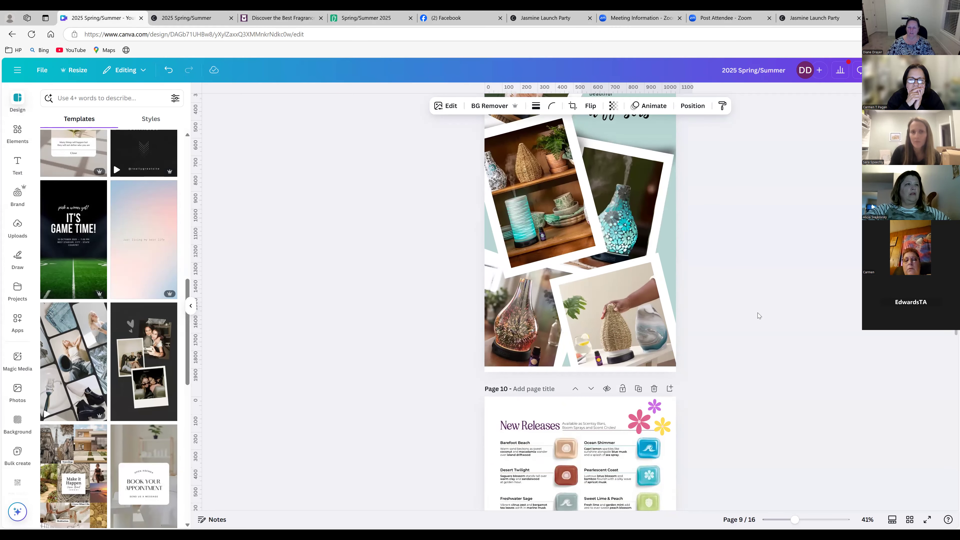
scroll(757, 316, down, 15)
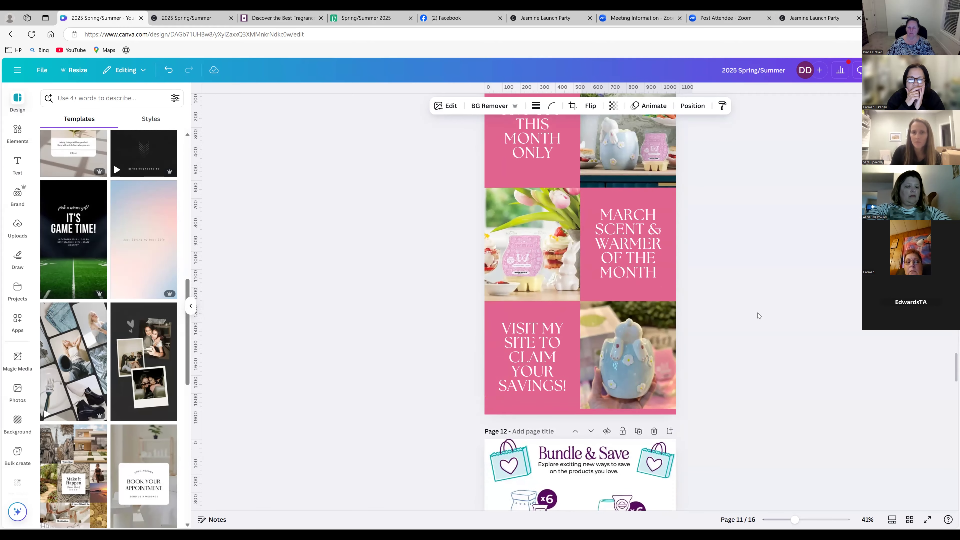
scroll(758, 316, down, 8)
scroll(758, 313, down, 5)
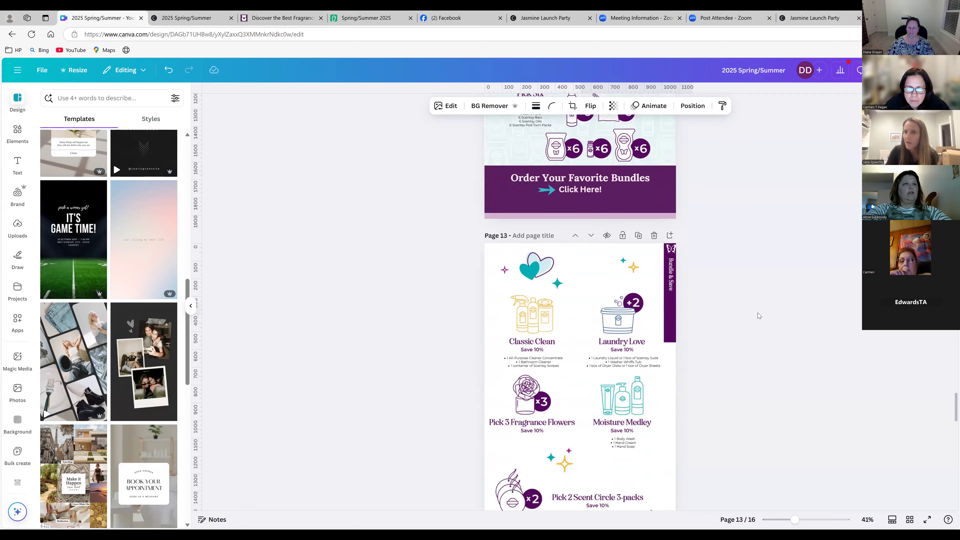
scroll(758, 313, down, 10)
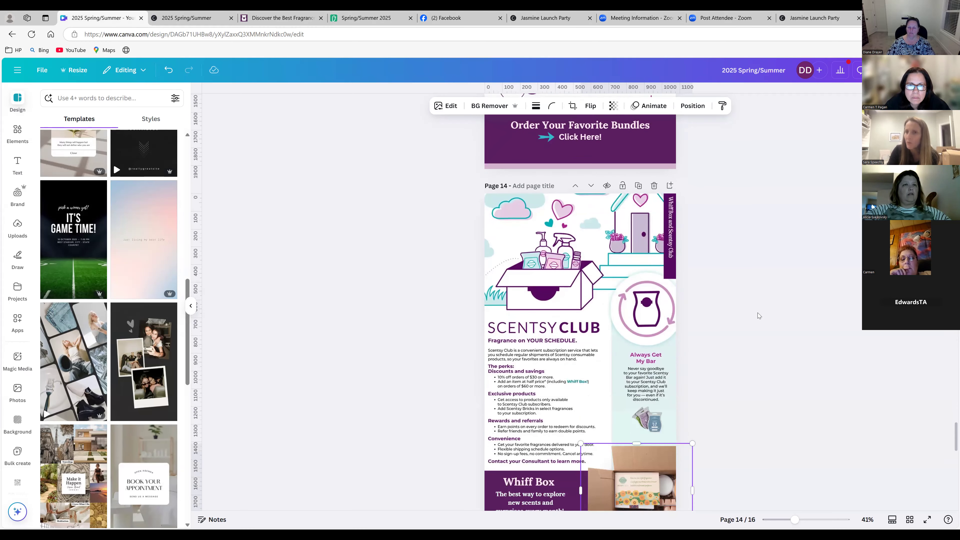
scroll(757, 312, down, 3)
scroll(757, 313, down, 7)
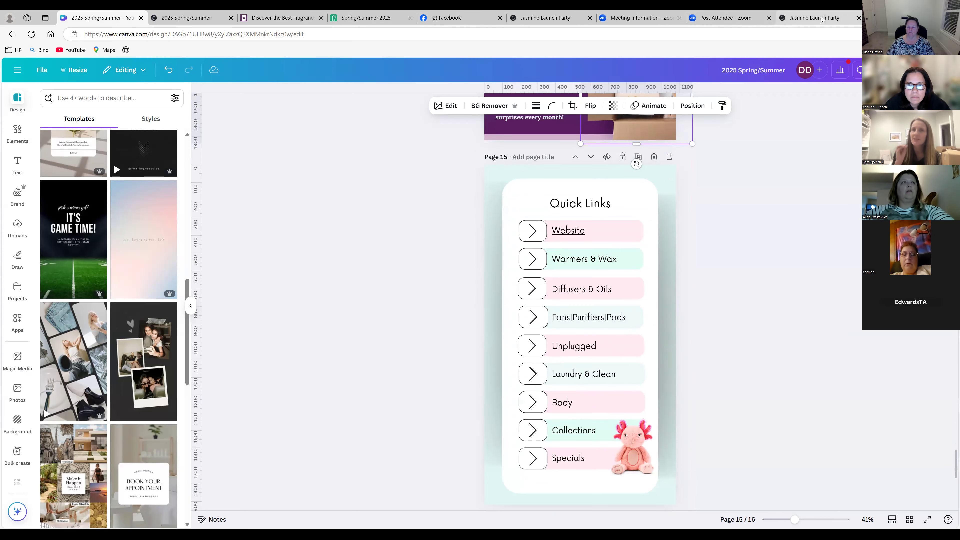
Step: Load the consultant's Scentsy website in the duplicate launch party tab, and return to the design's Quick Links page
click(802, 19)
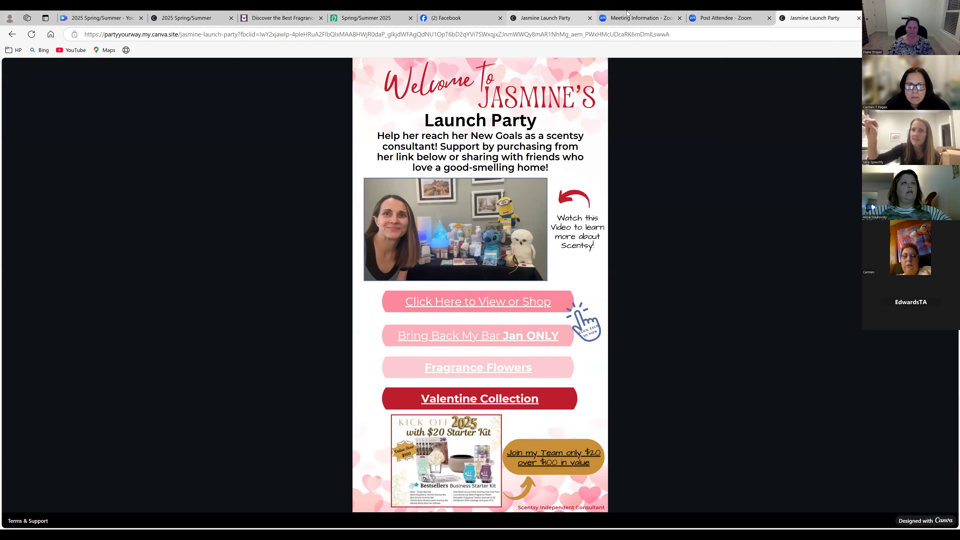
click(457, 36)
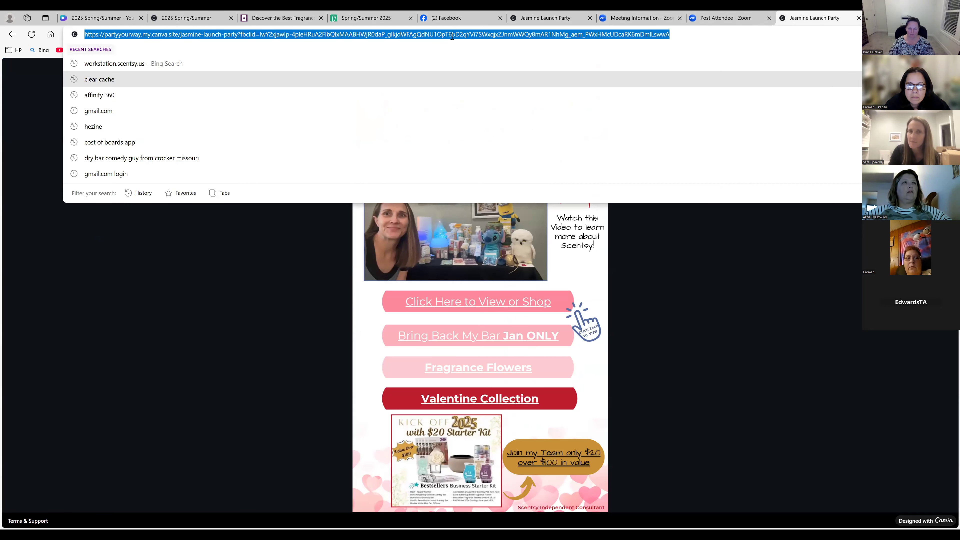
text(diane)
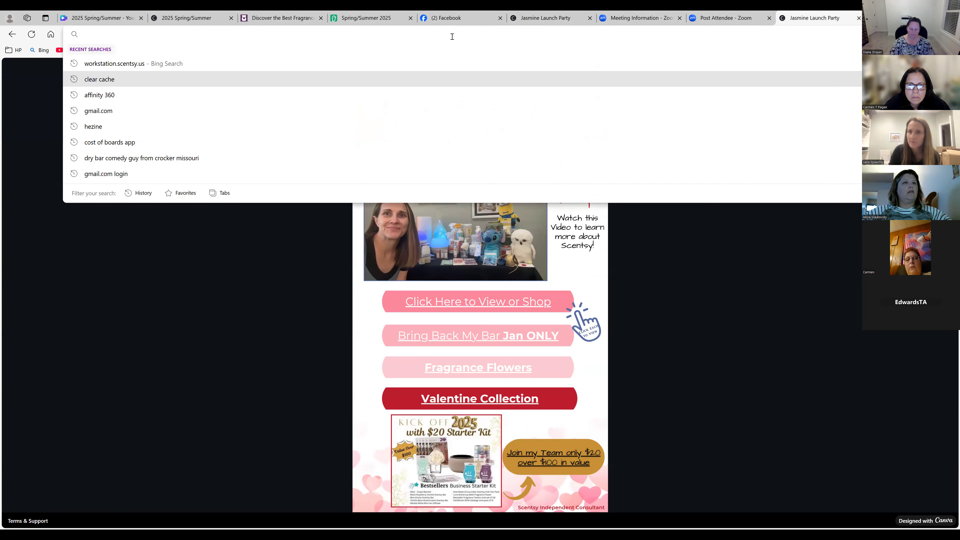
key(Return)
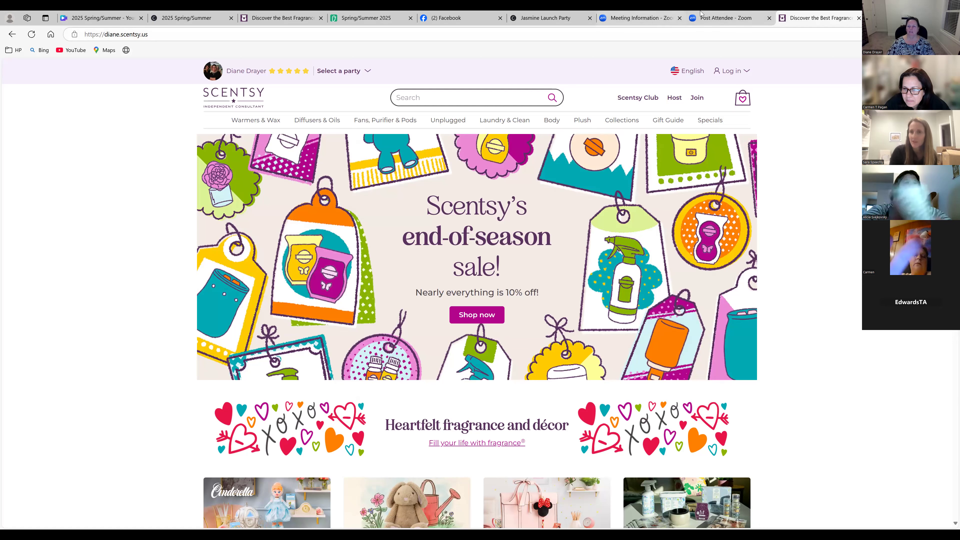
click(724, 20)
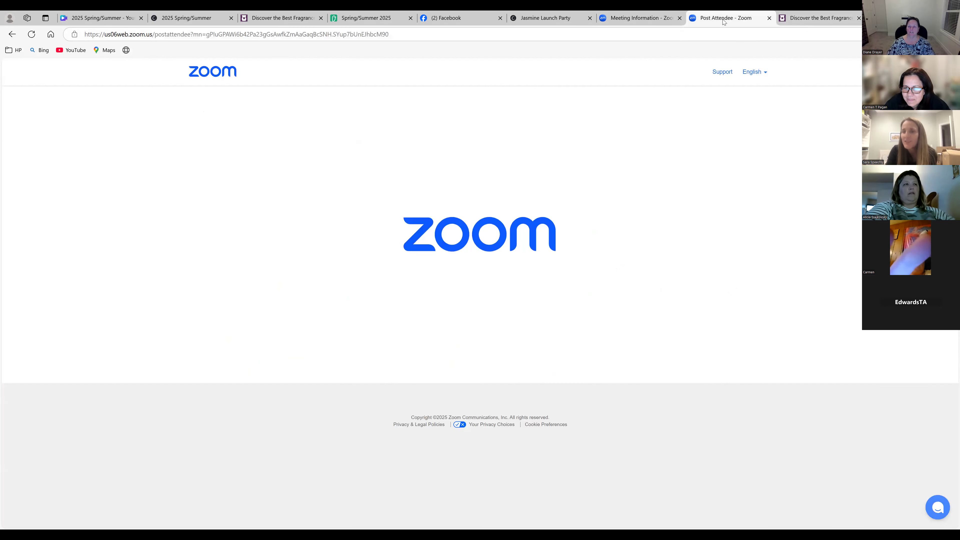
click(133, 21)
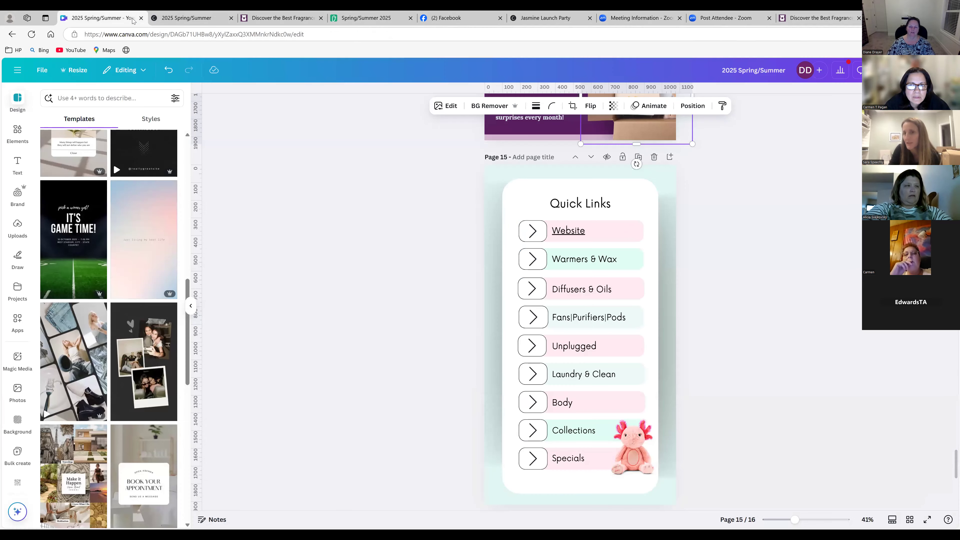
Step: Open the Warmers & Wax category on the consultant's Scentsy website, copy its web address, and return to the Canva design
click(805, 19)
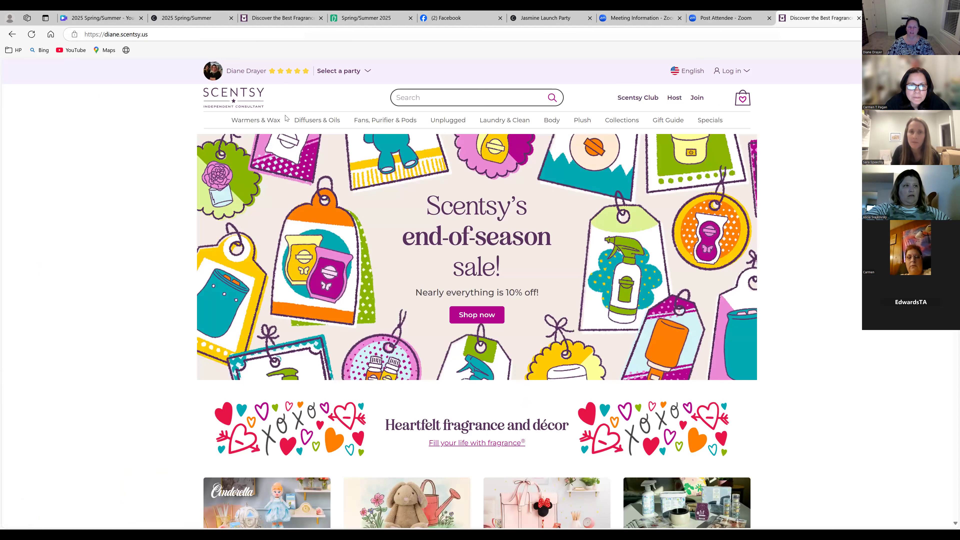
mouse_move(274, 121)
click(274, 121)
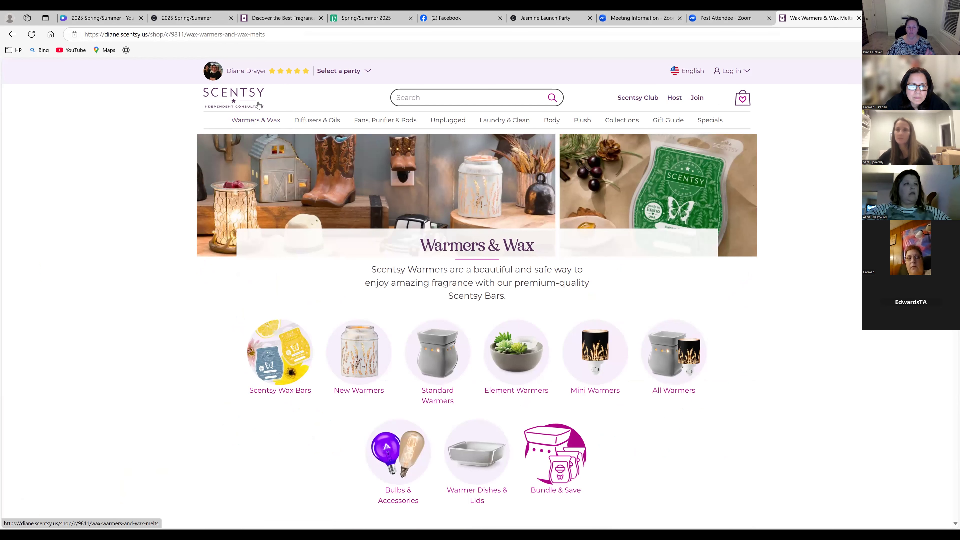
mouse_move(316, 132)
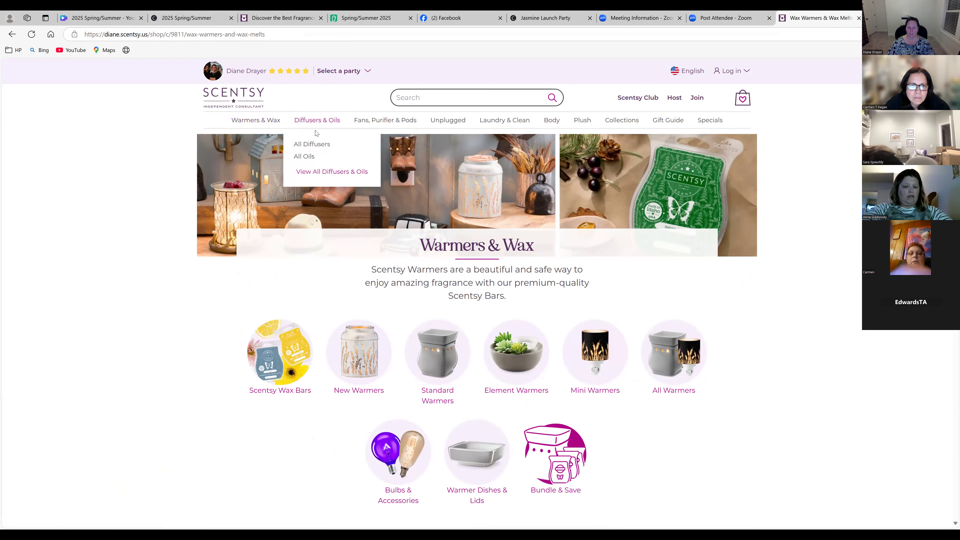
drag(274, 35, 89, 35)
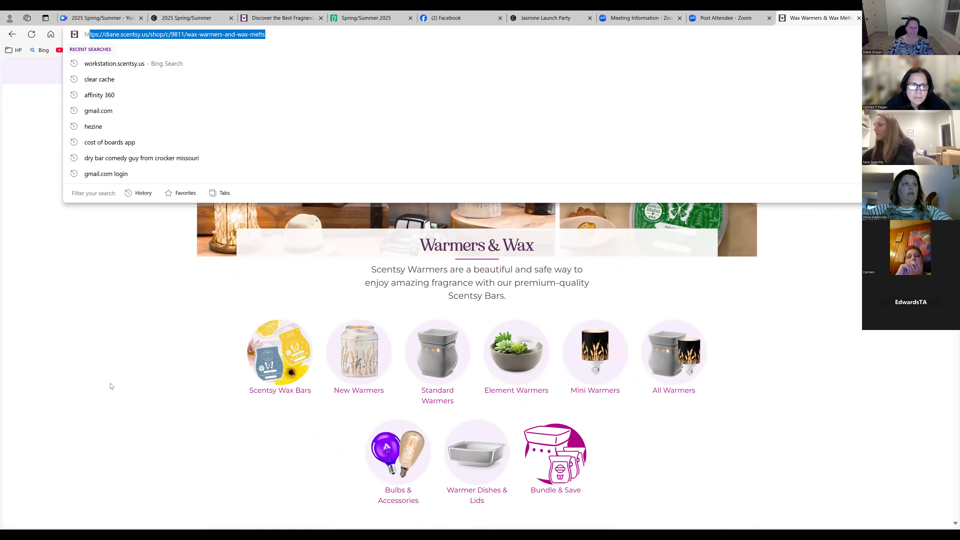
click(110, 384)
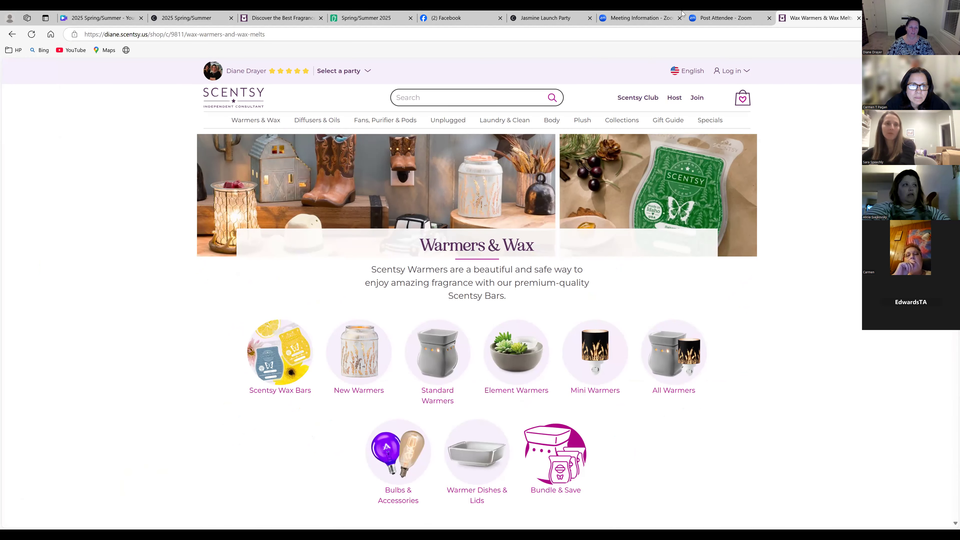
click(126, 35)
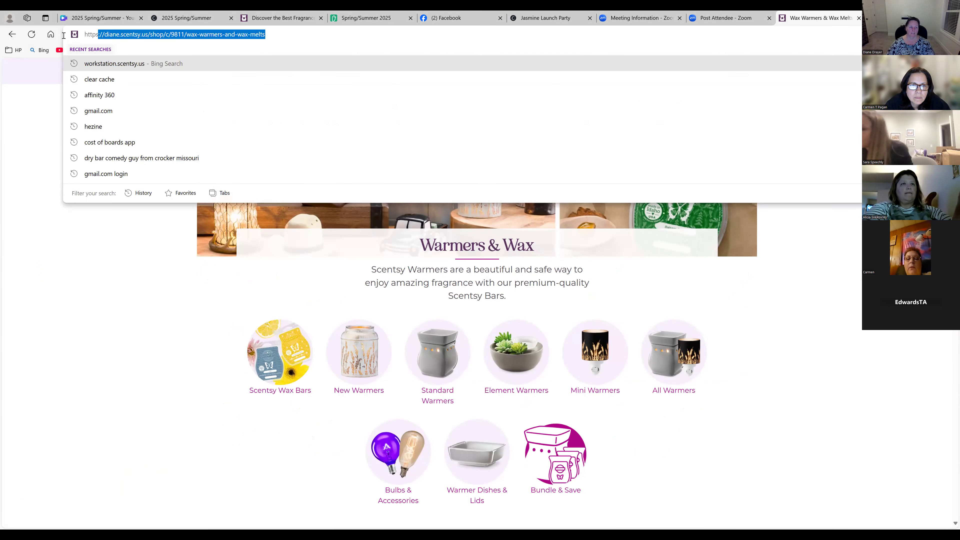
right_click(127, 35)
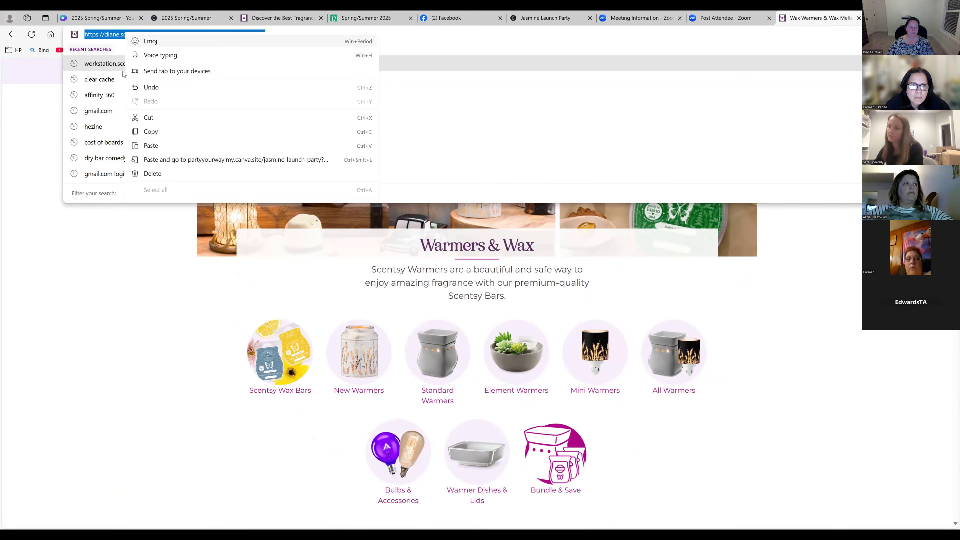
click(149, 133)
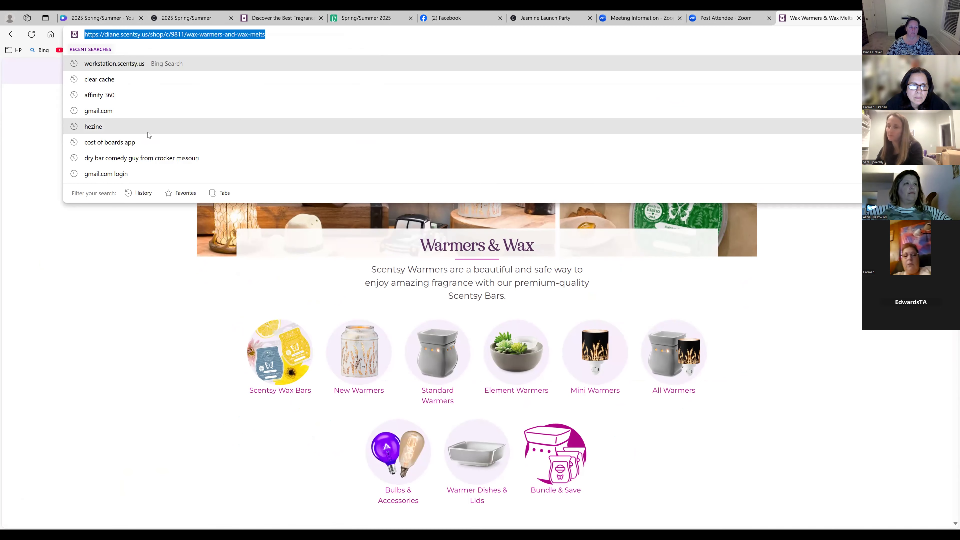
click(102, 18)
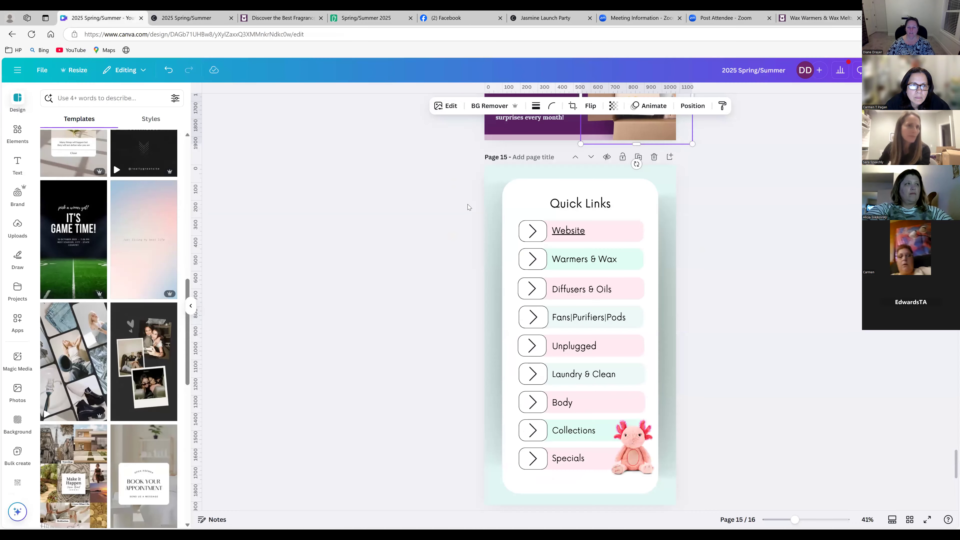
click(566, 266)
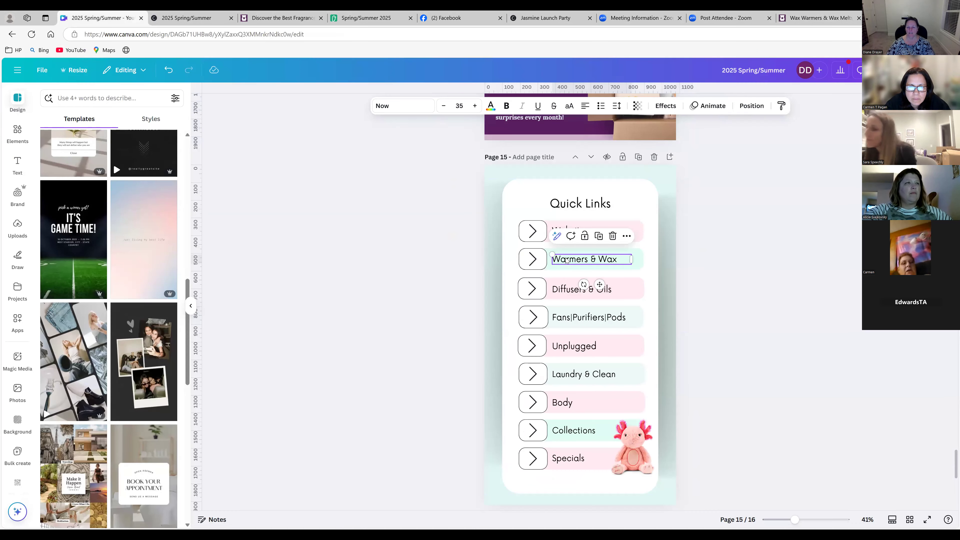
click(557, 236)
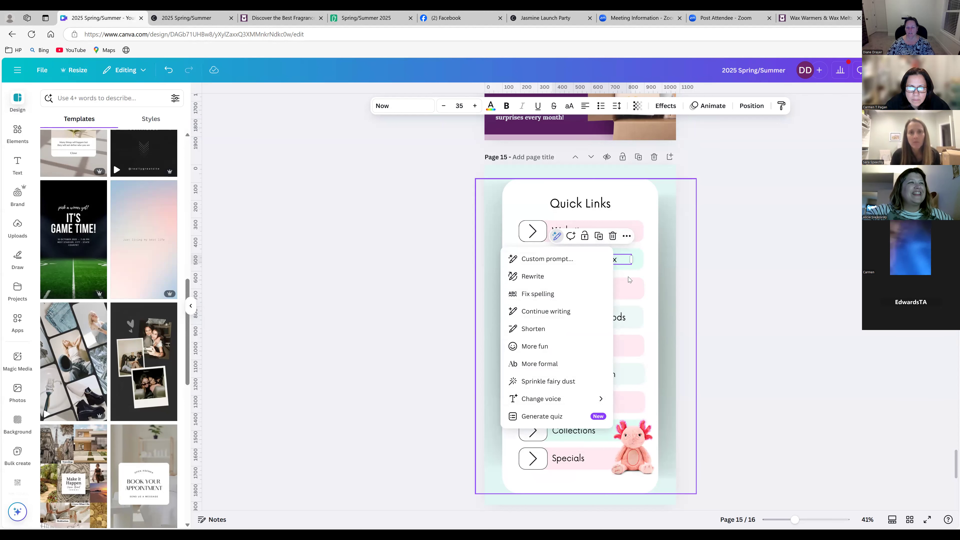
click(627, 258)
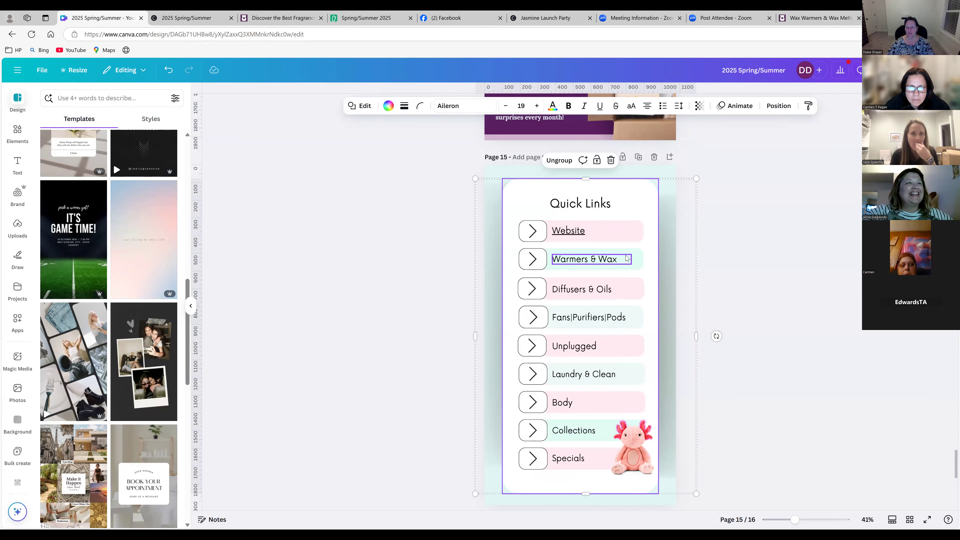
click(625, 259)
drag(620, 259, 553, 259)
right_click(586, 262)
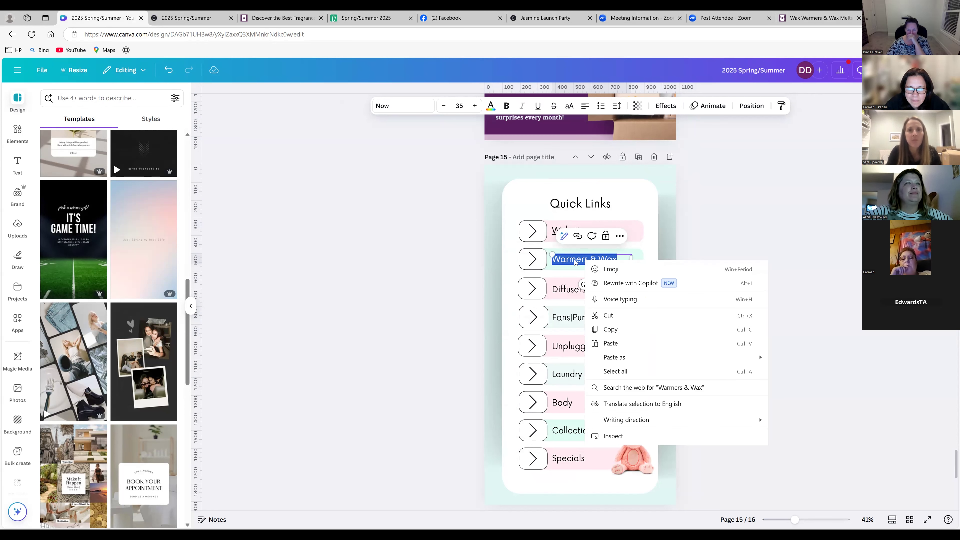
key(Escape)
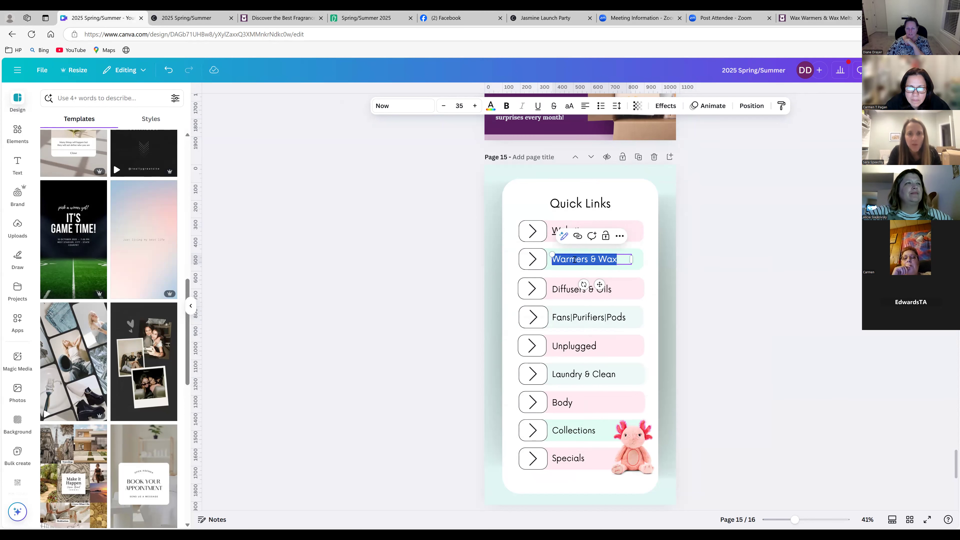
Step: Link the Warmers & Wax text on the Quick Links page to the copied category address
click(626, 255)
drag(624, 256, 552, 259)
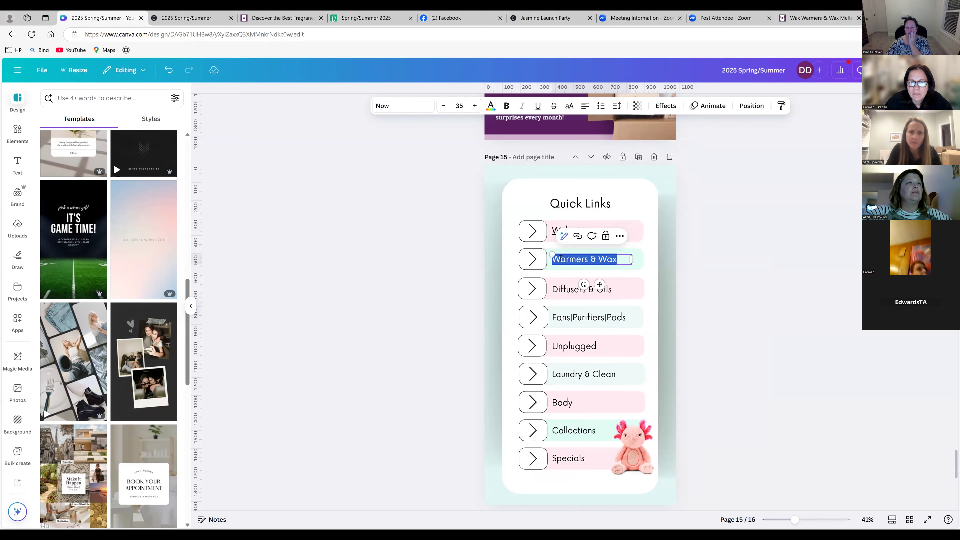
click(577, 237)
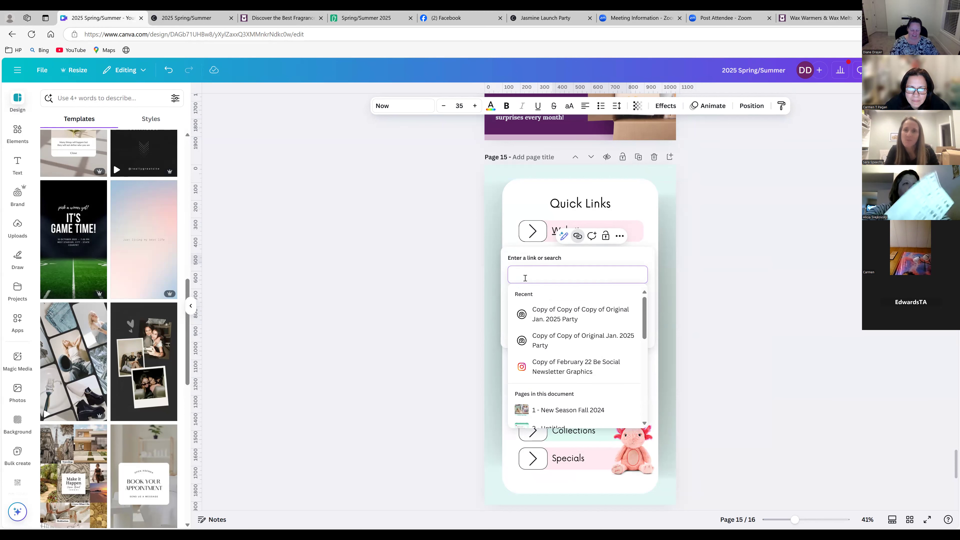
key(ctrl+v)
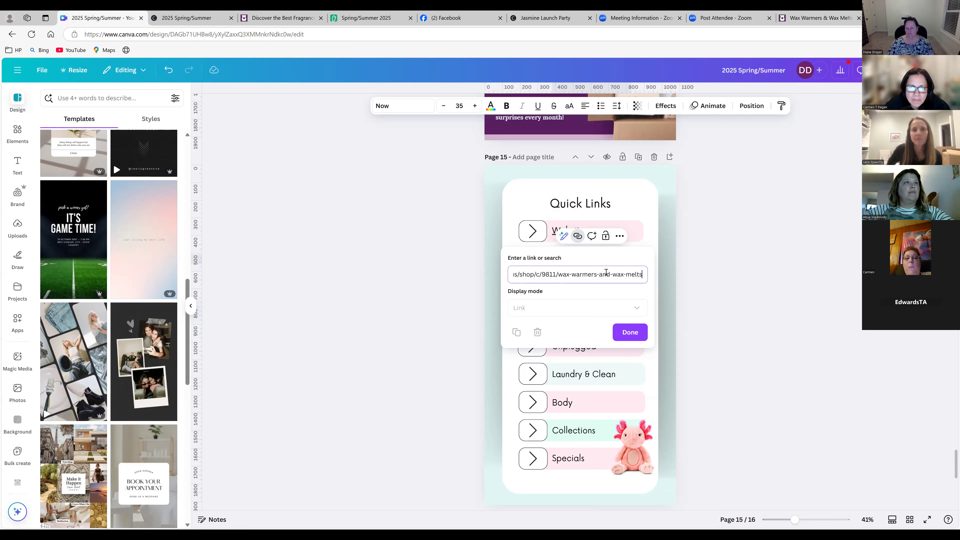
drag(640, 270, 513, 273)
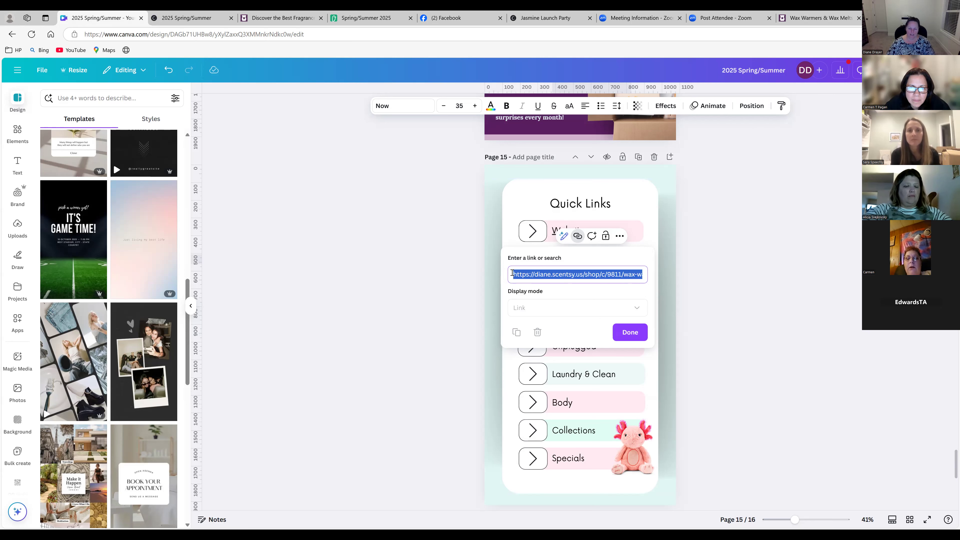
key(ctrl+v)
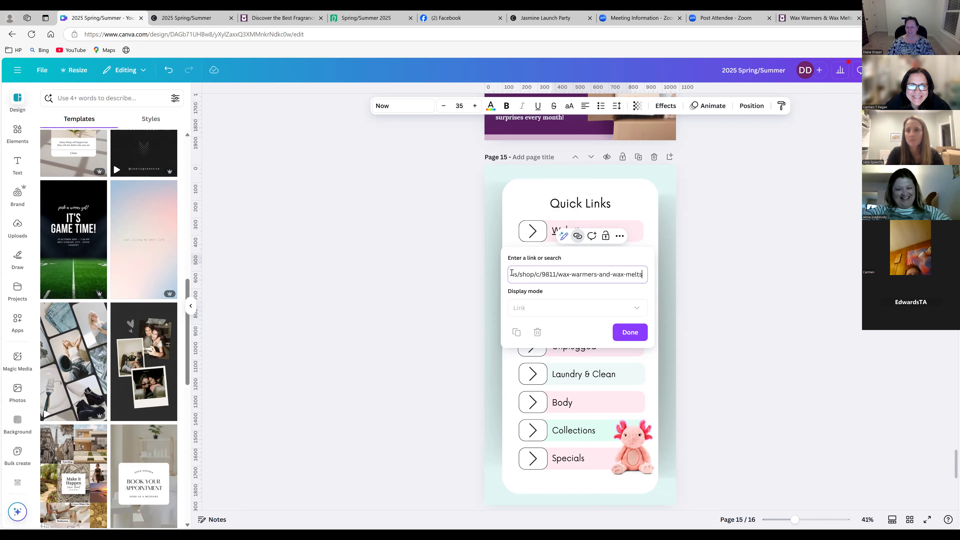
click(630, 334)
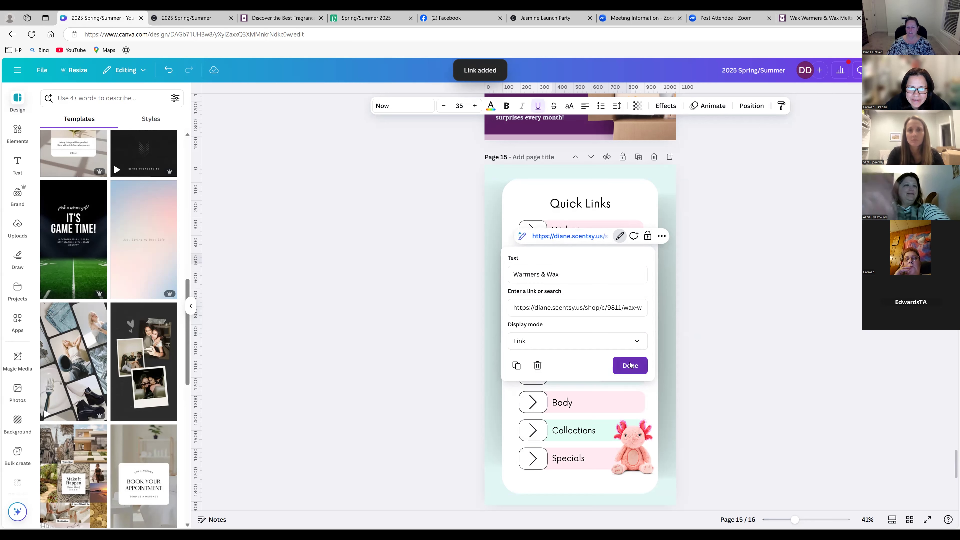
click(631, 365)
click(672, 271)
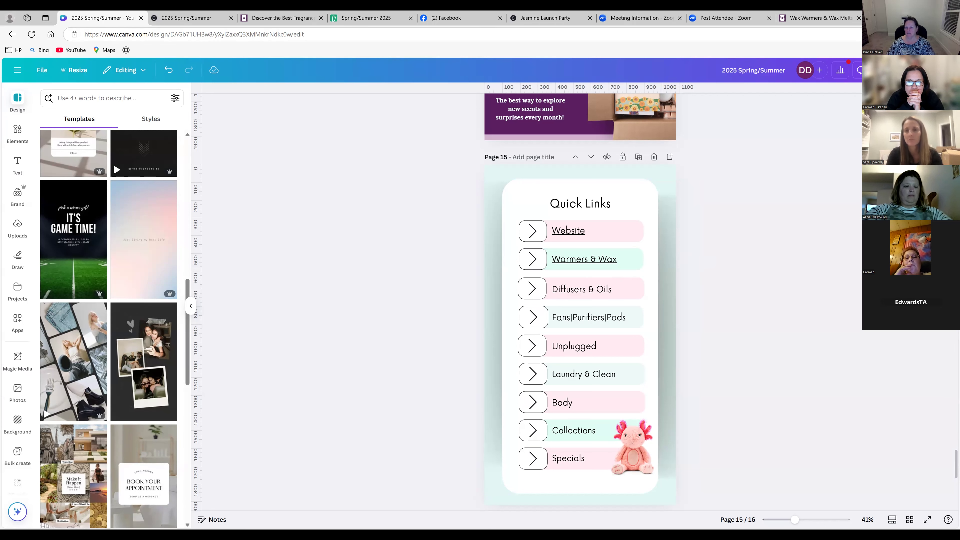
Step: Republish the 2025 Spring/Summer design as a website and open the live site
click(934, 70)
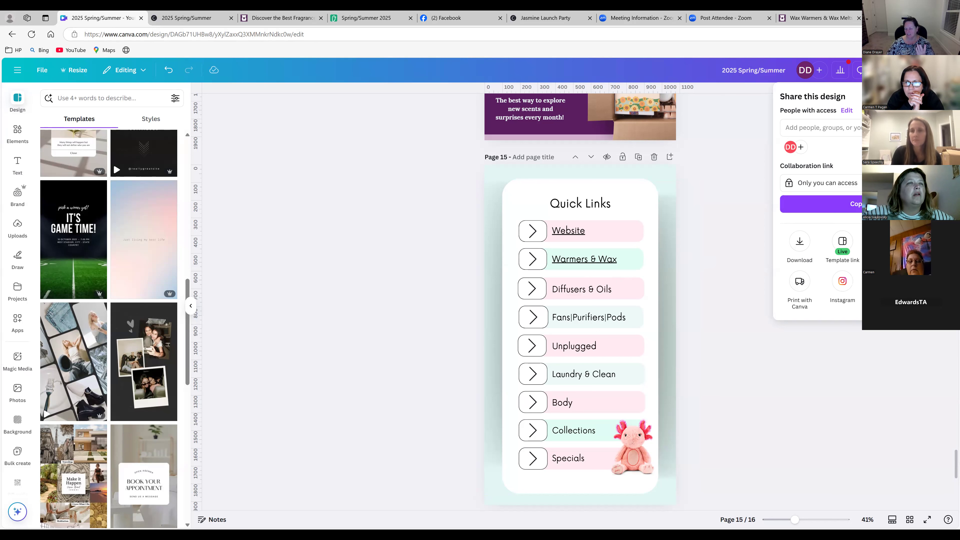
click(886, 242)
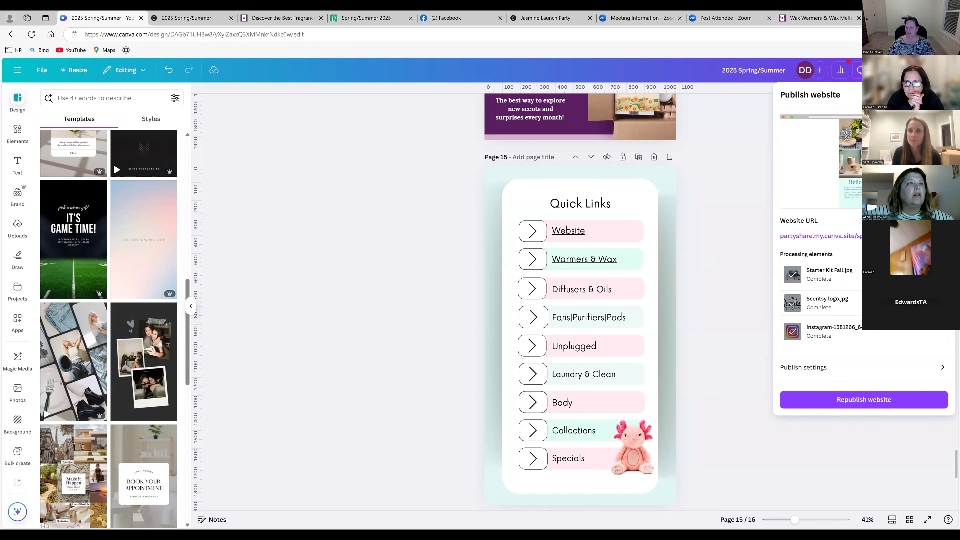
click(863, 400)
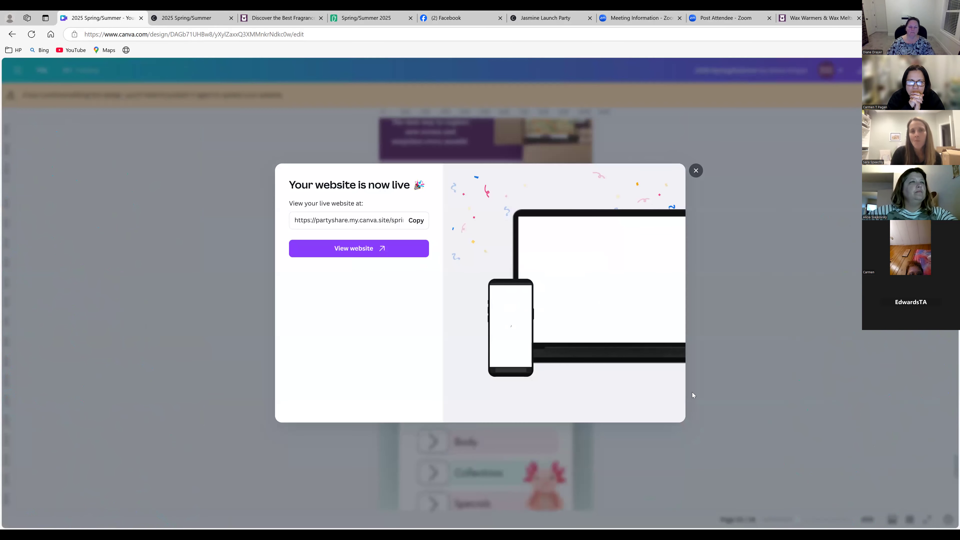
click(395, 251)
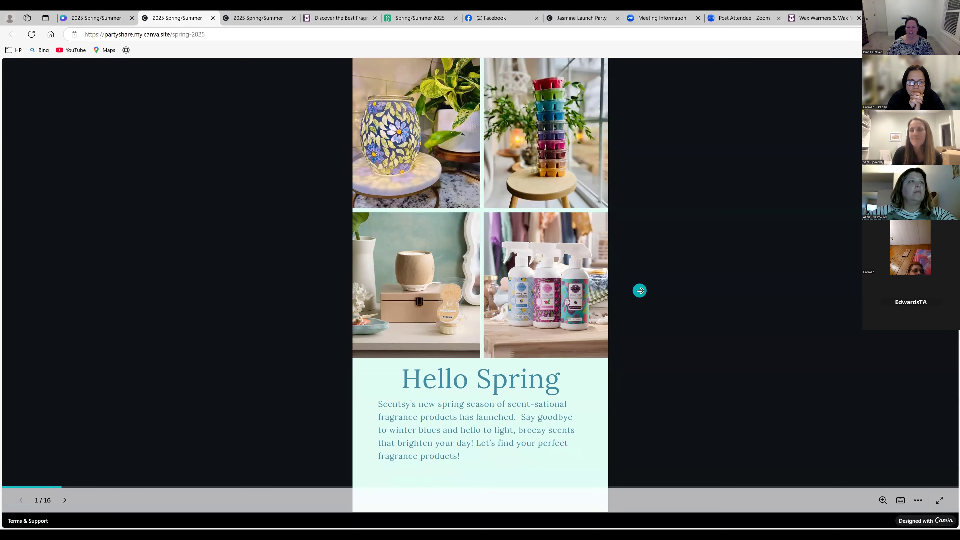
Step: Page through the published spring-2025 site from the opening Hello Spring page to the Quick Links page
click(621, 294)
click(620, 294)
click(620, 294)
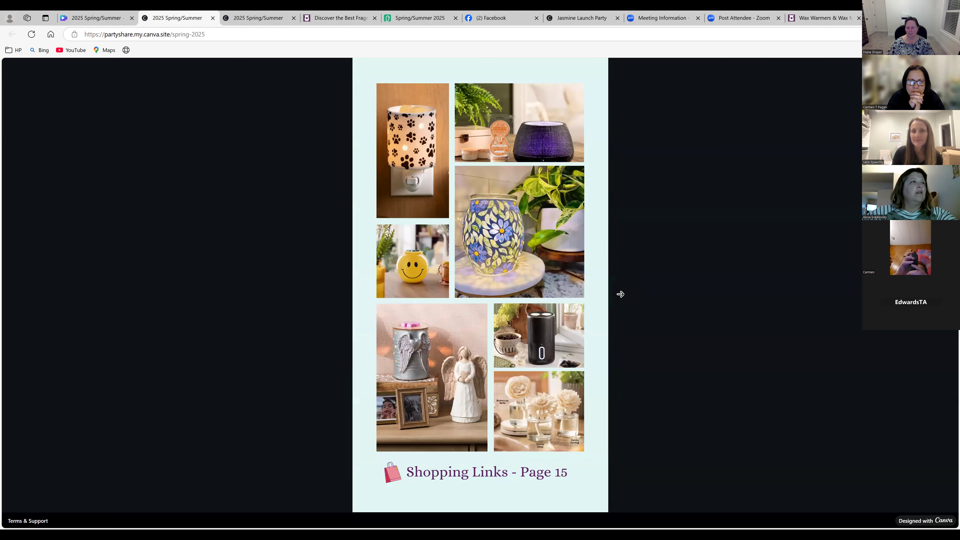
click(621, 294)
click(620, 294)
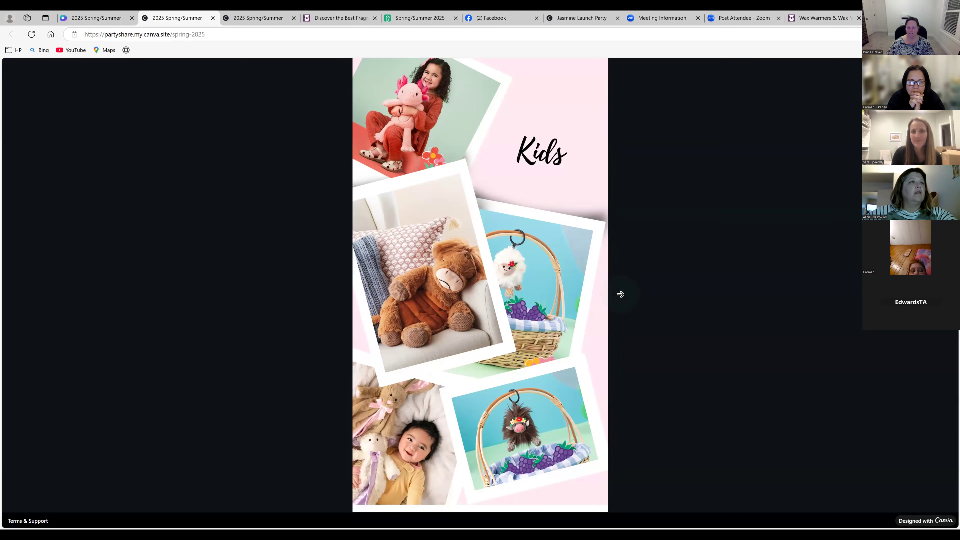
click(621, 294)
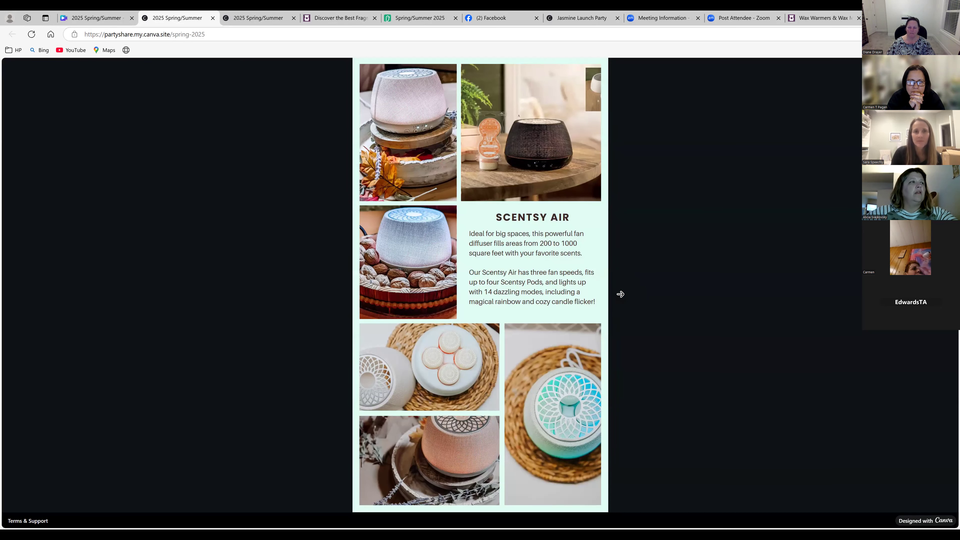
click(620, 294)
click(621, 294)
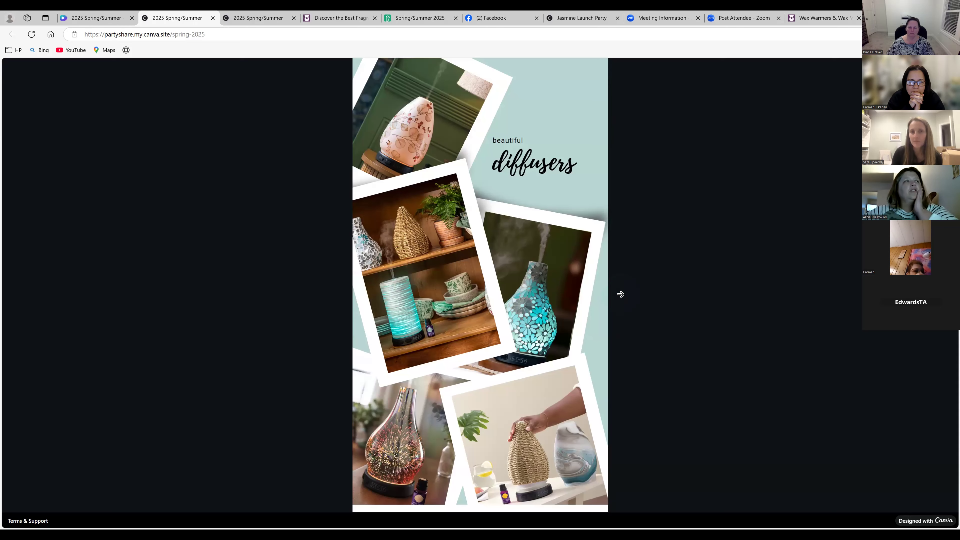
click(620, 294)
click(621, 294)
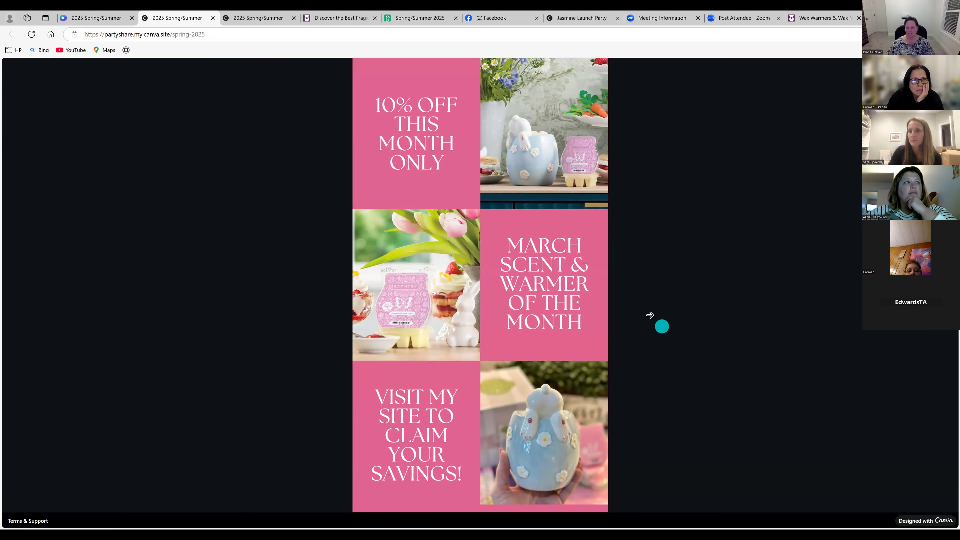
click(646, 314)
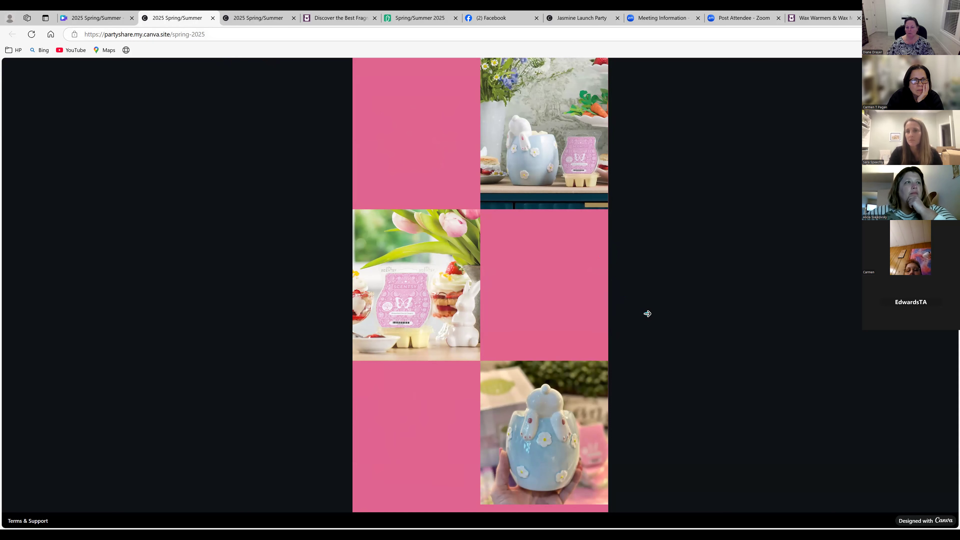
click(647, 314)
click(647, 314)
click(647, 313)
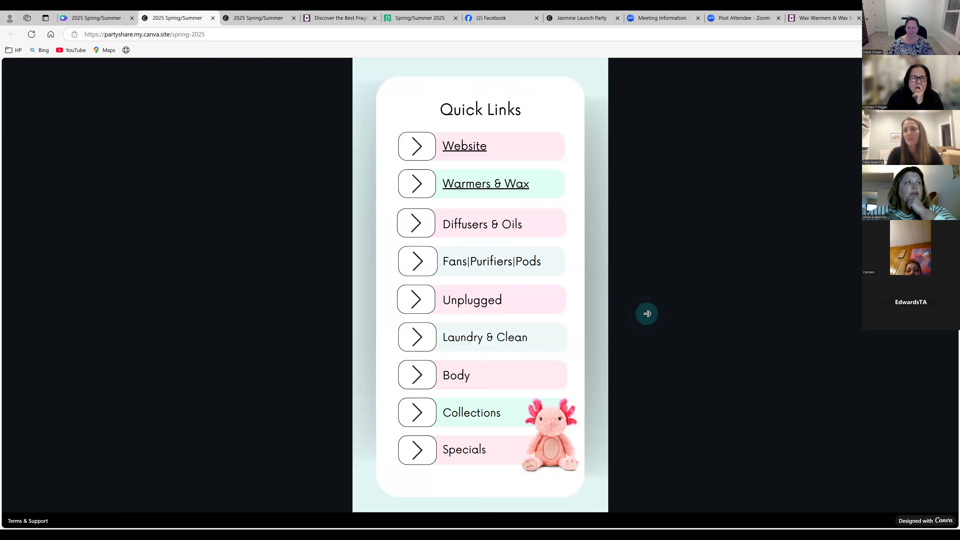
Step: Test the Warmers & Wax link on the published site, and return to its Quick Links page
click(481, 189)
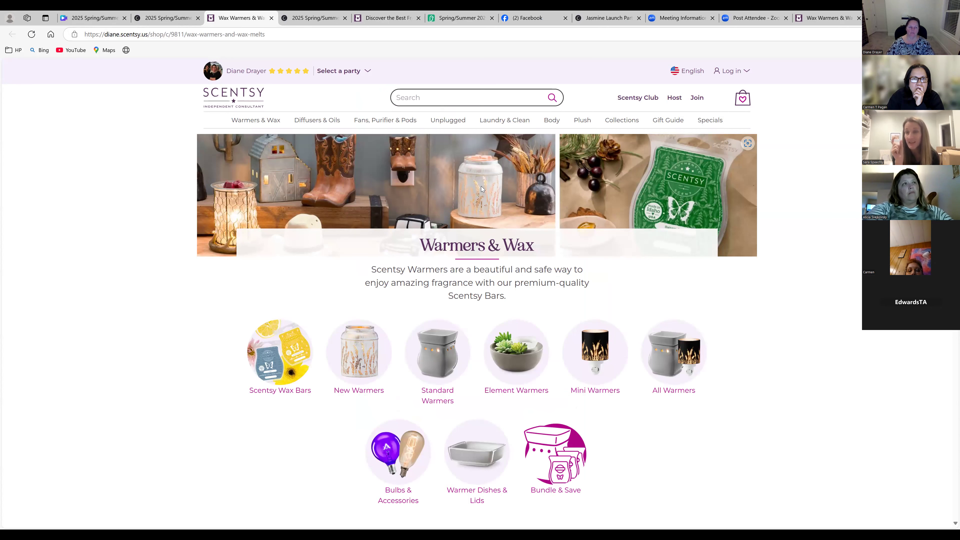
click(111, 15)
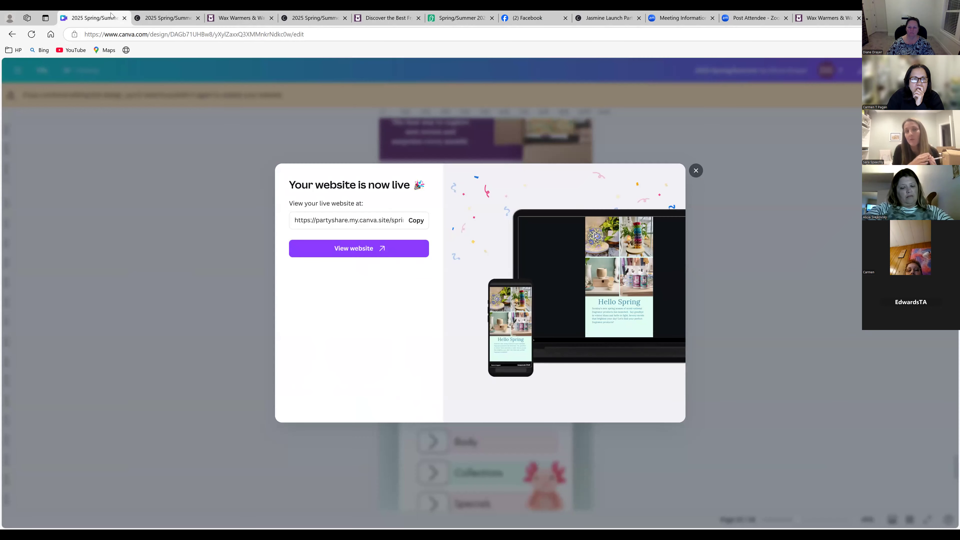
click(177, 17)
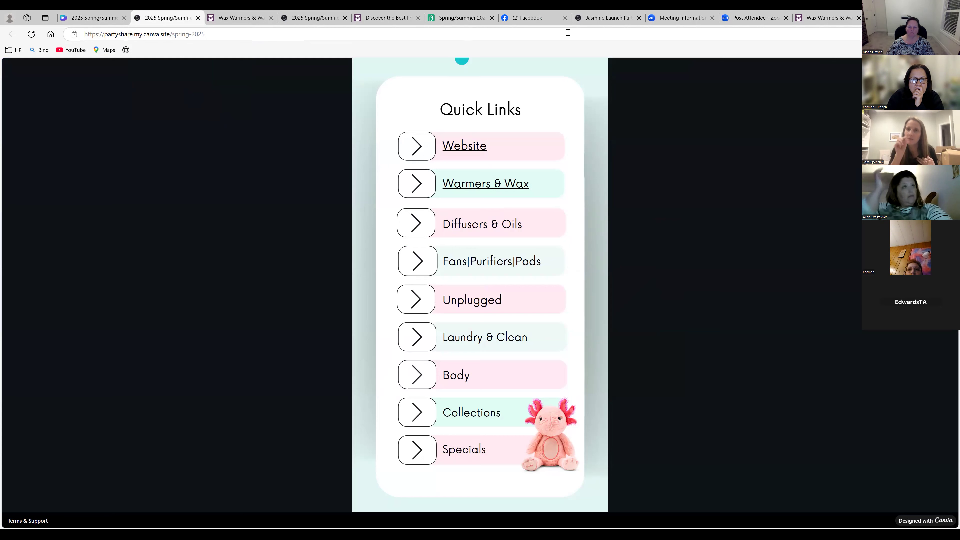
Step: Close the extra Warmers & Wax page and open the category again from the Warmers & Wax link on the published Quick Links page
click(859, 19)
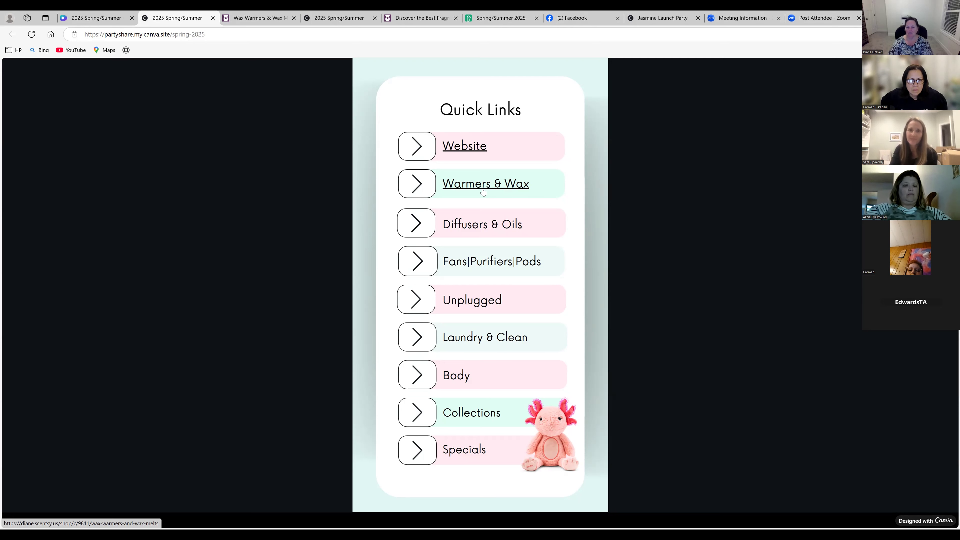
click(487, 189)
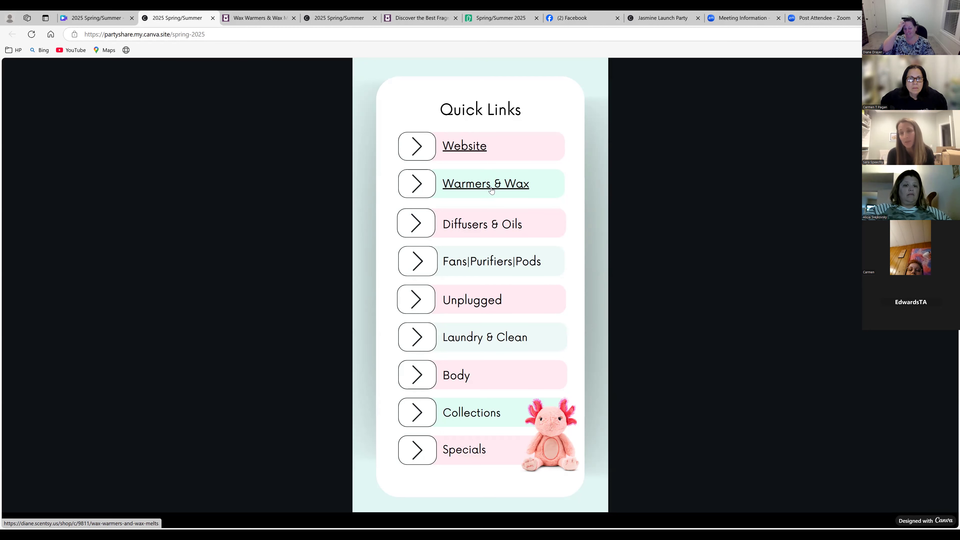
click(494, 187)
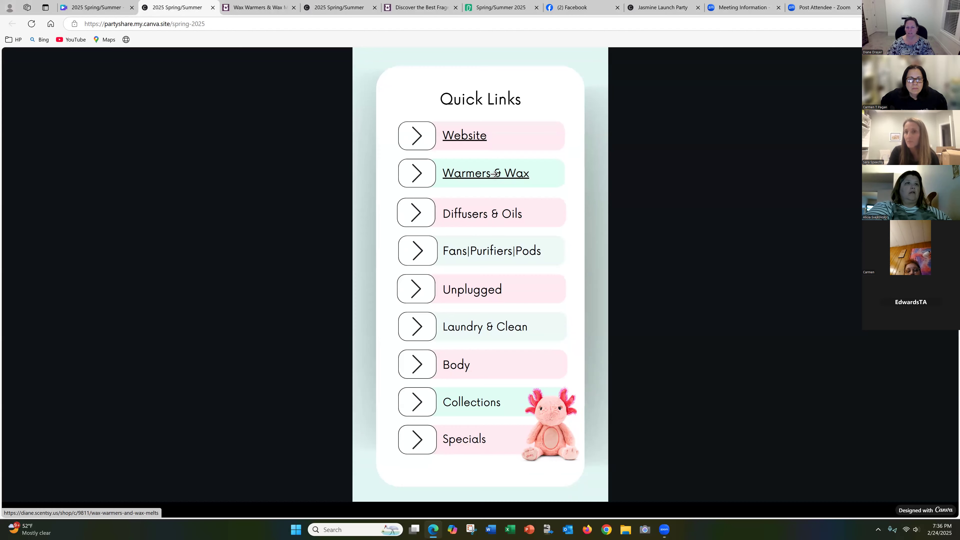
click(508, 148)
click(509, 148)
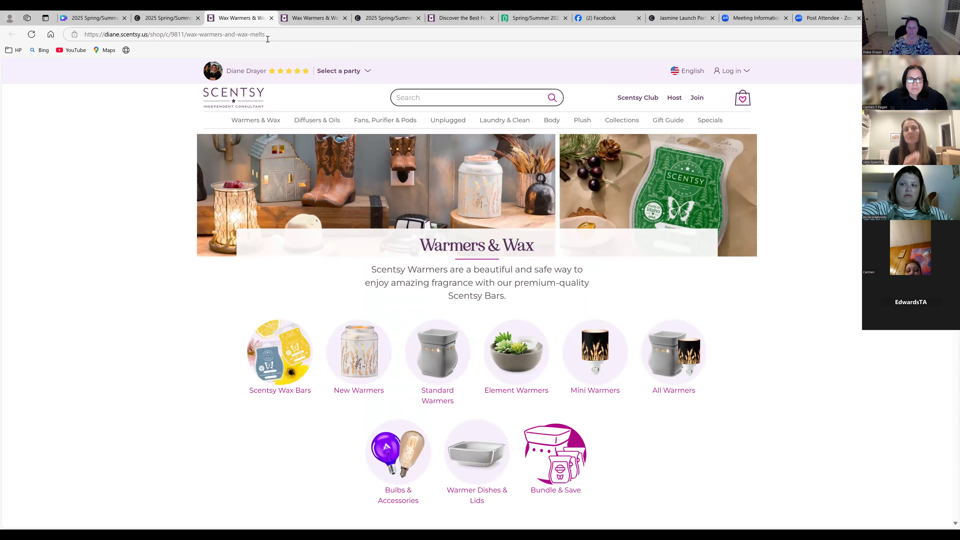
Step: Open the Fans, Purifier & Pods category on the Scentsy site and copy its web address
click(375, 120)
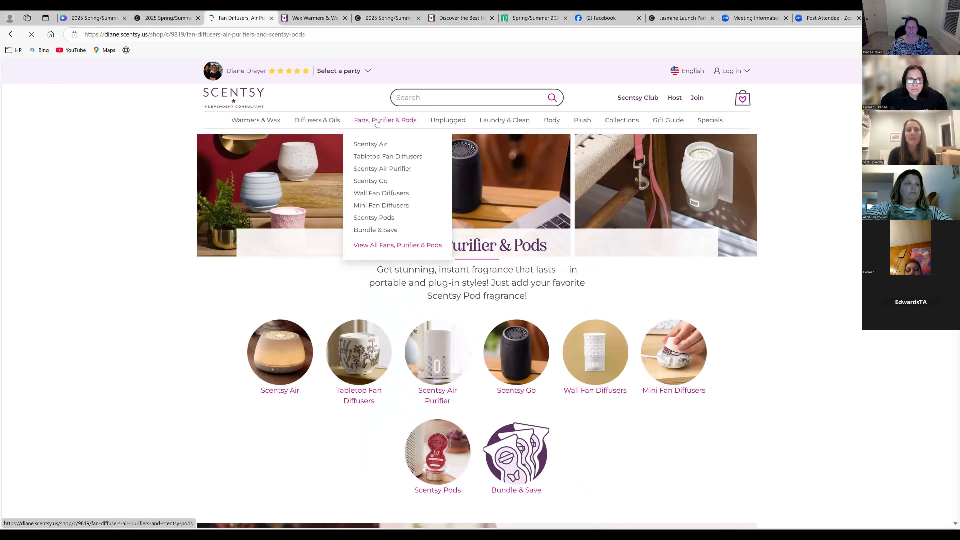
click(306, 33)
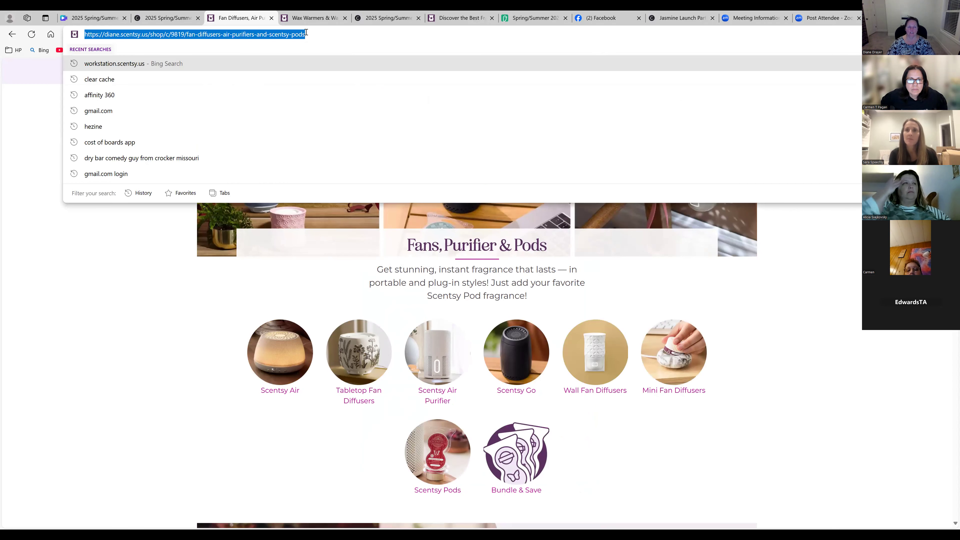
right_click(284, 35)
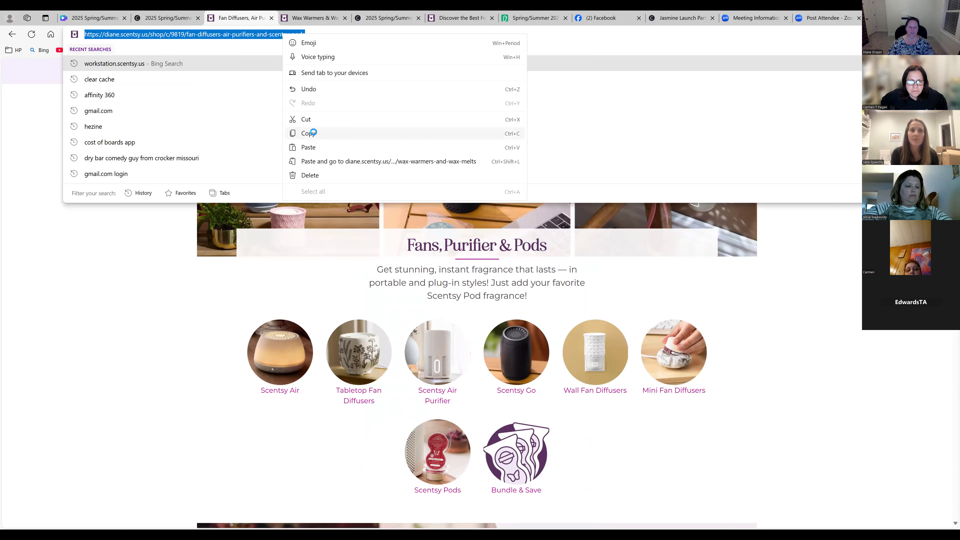
click(311, 132)
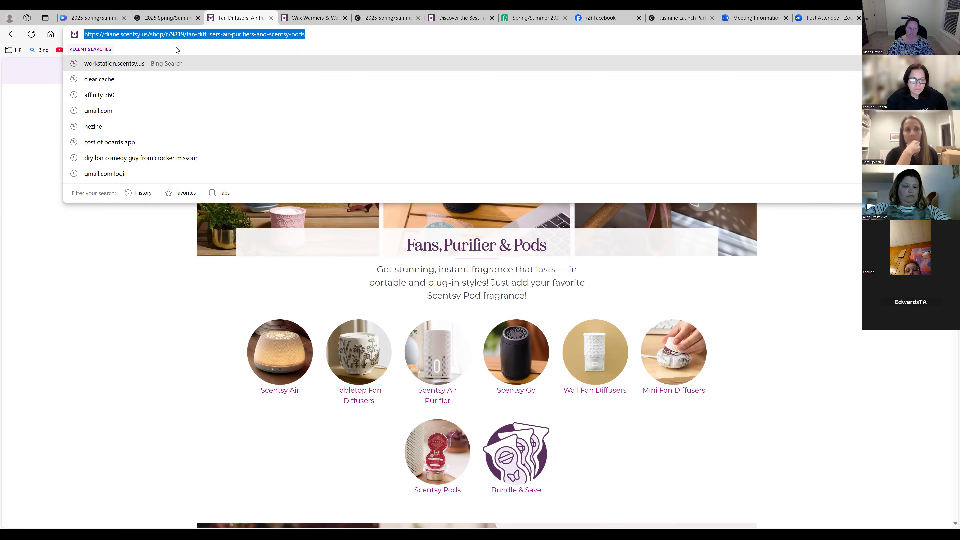
click(172, 22)
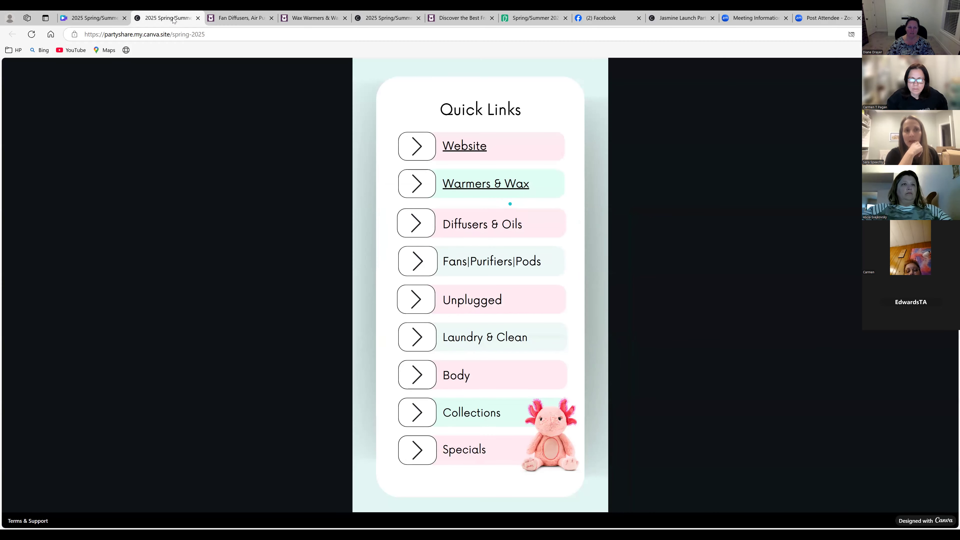
mouse_move(91, 16)
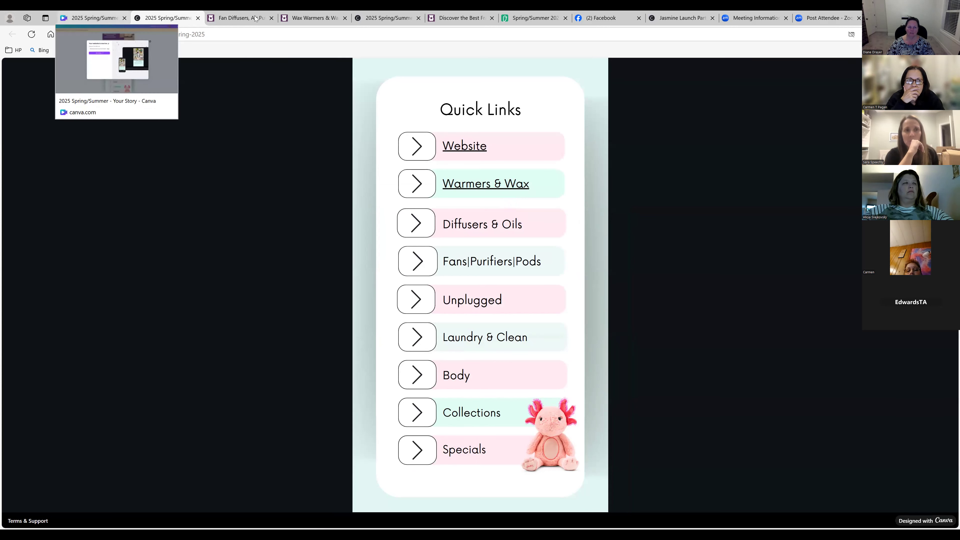
mouse_move(313, 20)
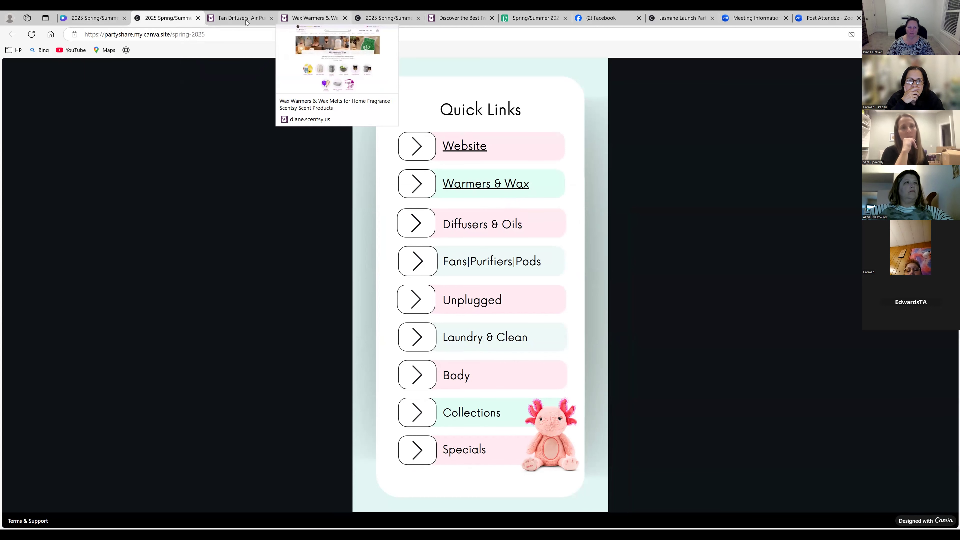
click(89, 17)
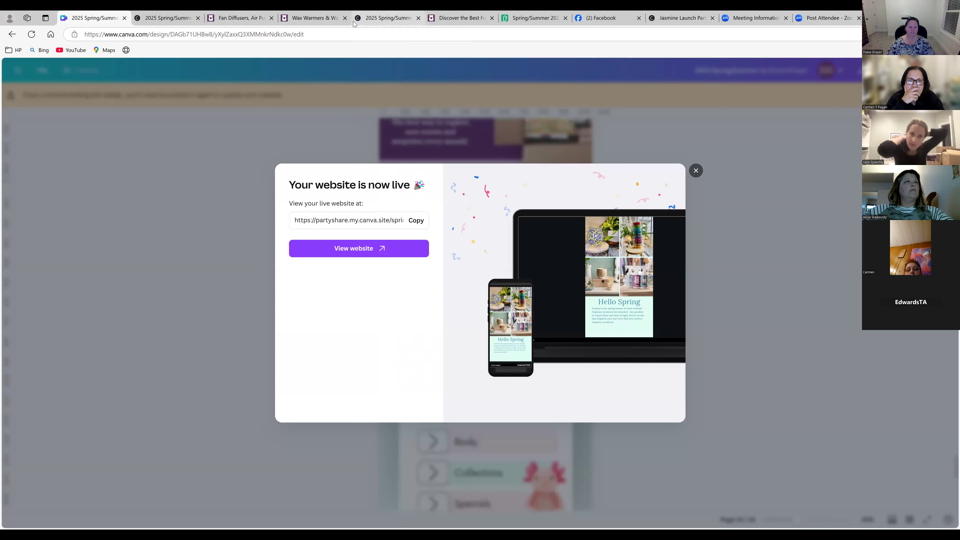
Step: Select the February Sale Orders Here party on the Fans, Purifier & Pods page and show its link-sharing options
click(239, 20)
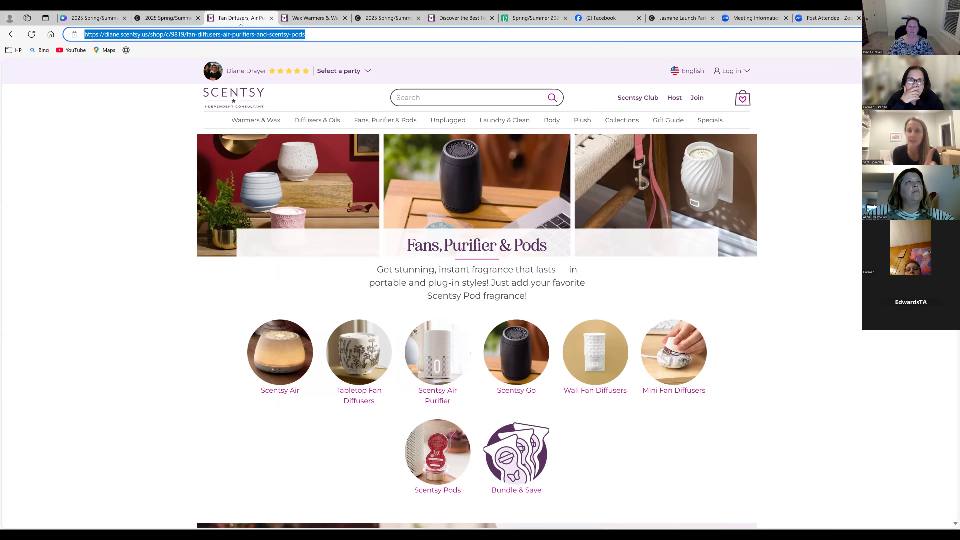
click(341, 71)
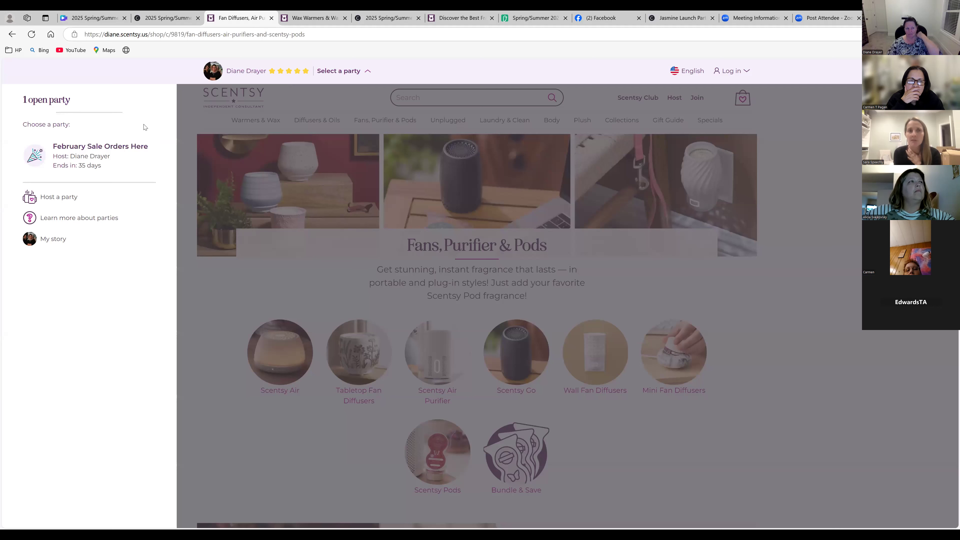
click(118, 147)
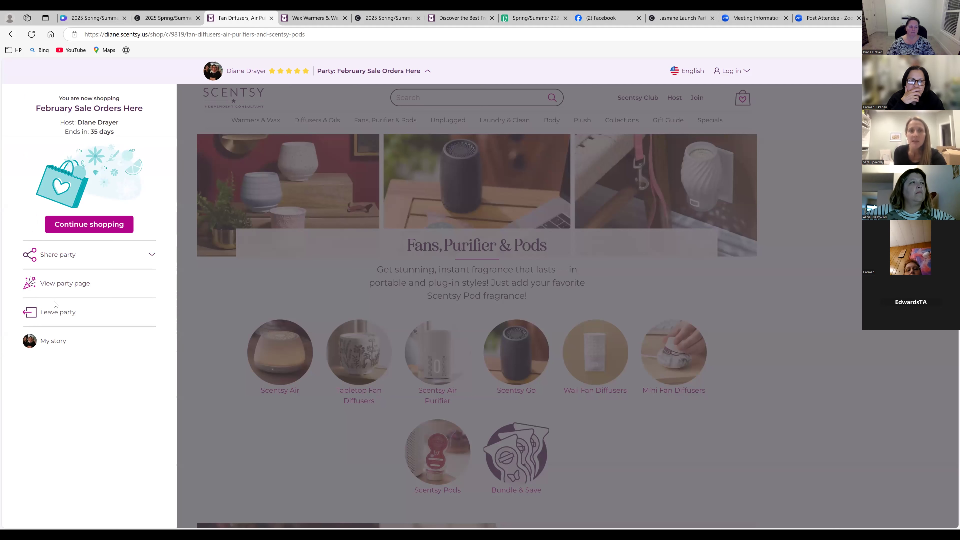
click(62, 259)
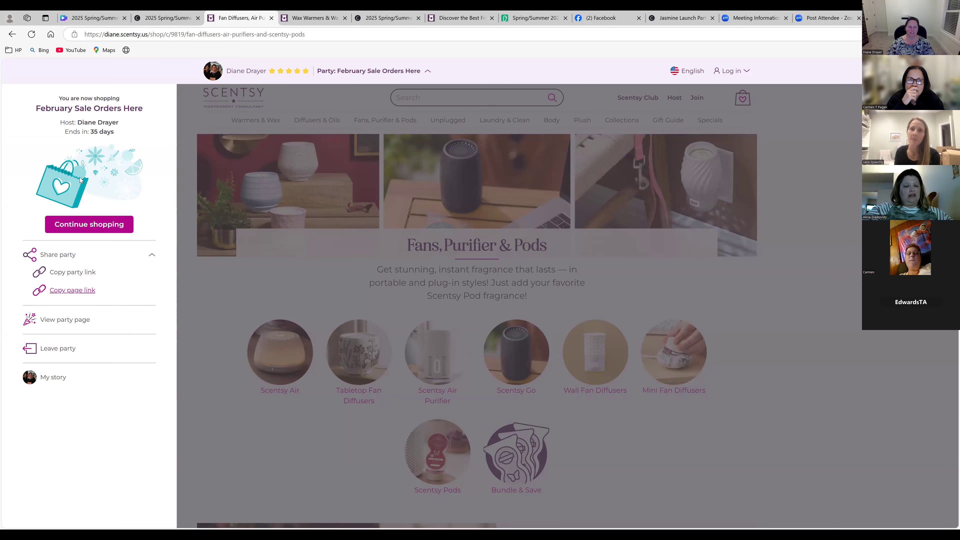
Step: Return to the 2025 Spring/Summer design in Canva, dismiss the publish confirmation, and look through the template suggestions and available apps
click(111, 20)
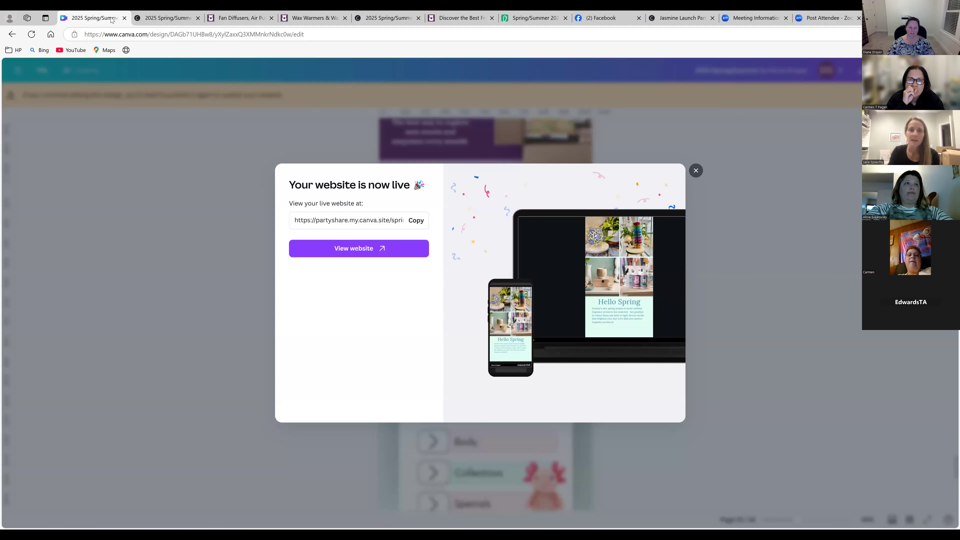
click(695, 172)
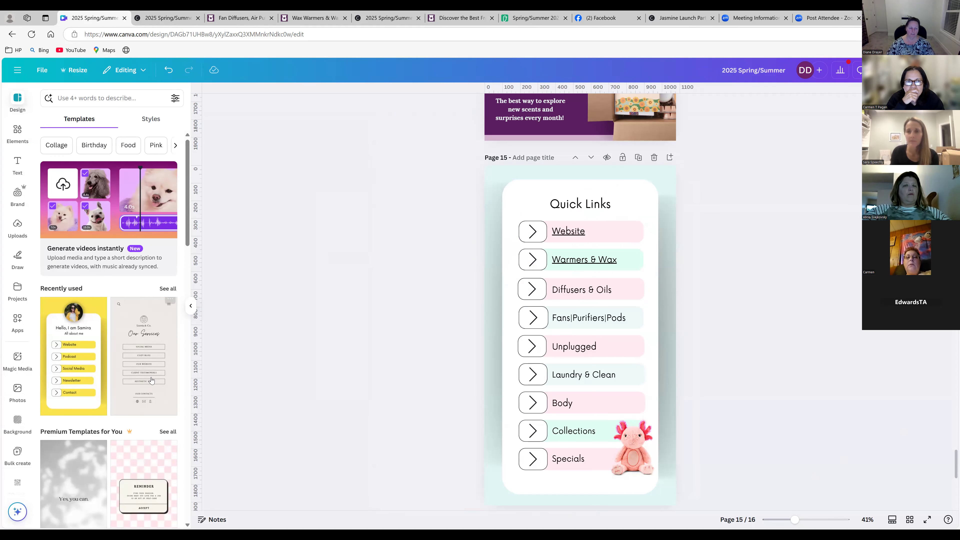
scroll(151, 380, down, 5)
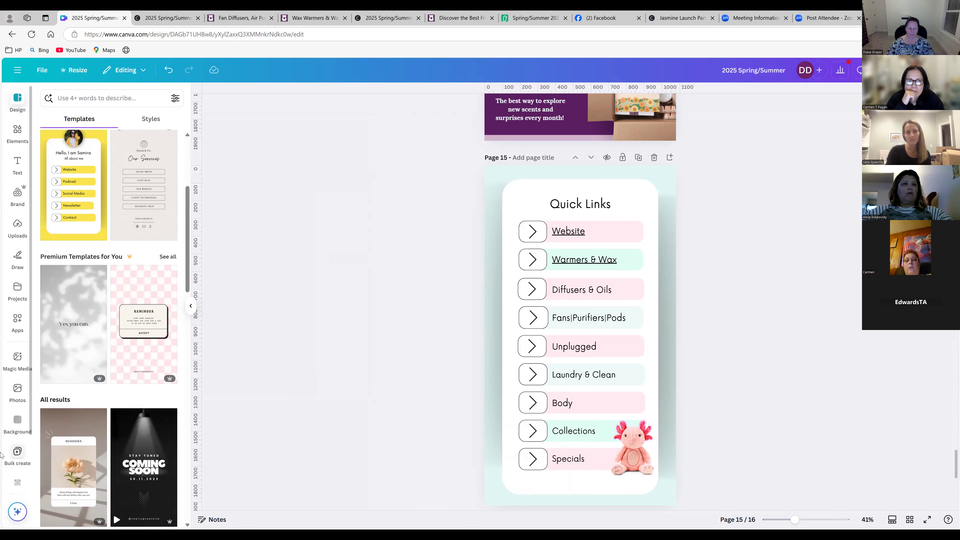
scroll(15, 414, down, 2)
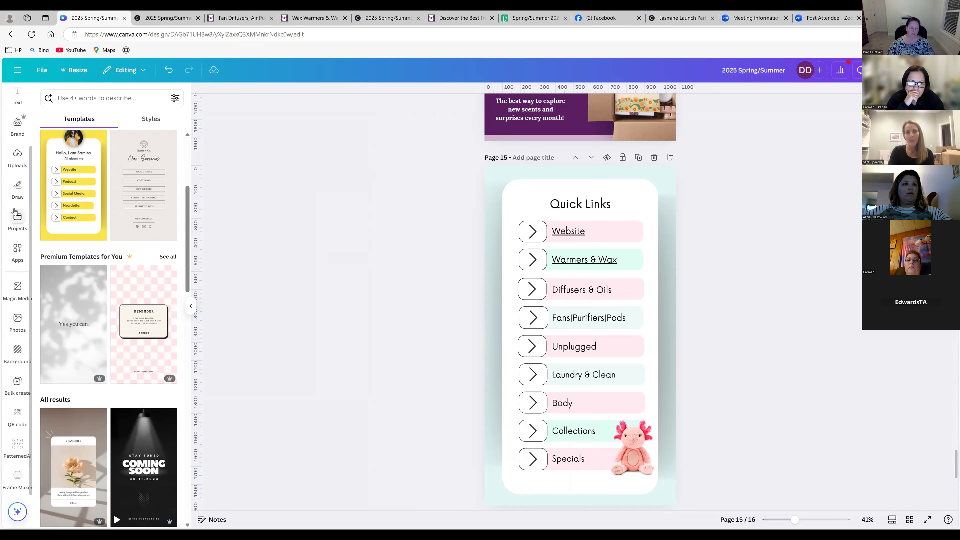
scroll(12, 228, up, 2)
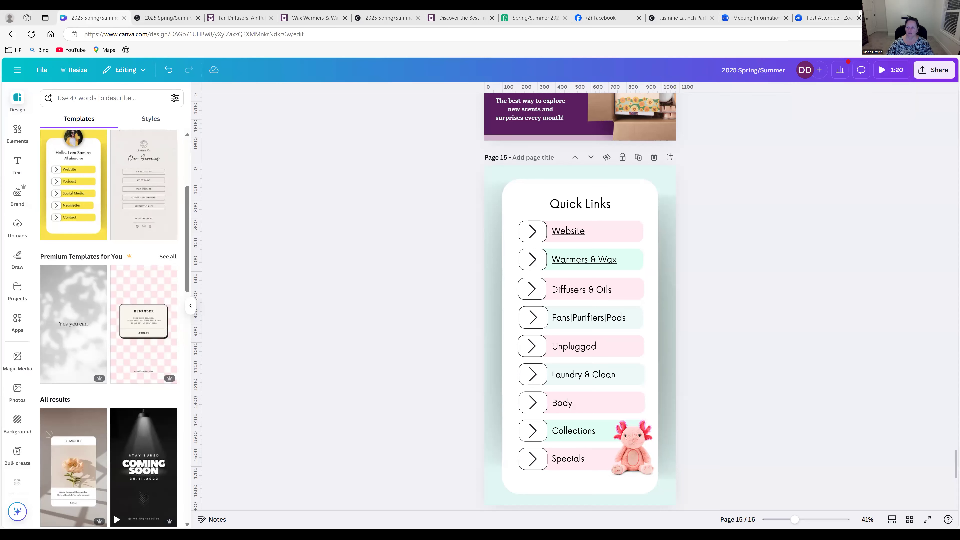
Step: Close the Post Attendee, Meeting Information and Launch Party browser pages
click(859, 18)
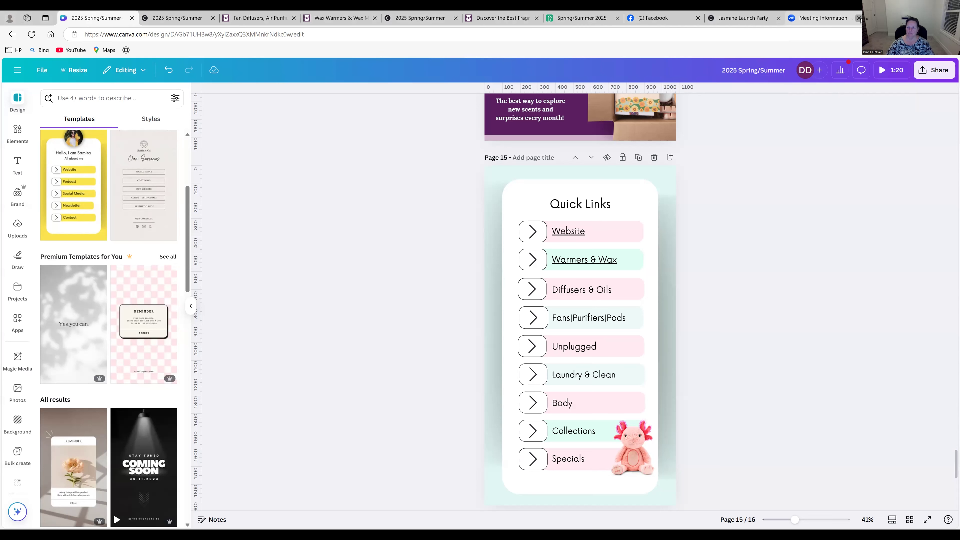
click(859, 18)
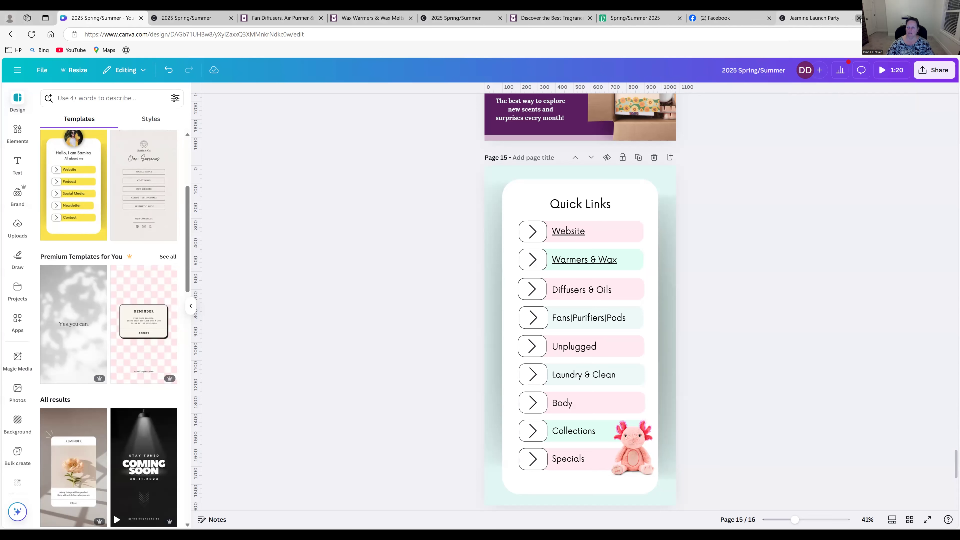
click(859, 18)
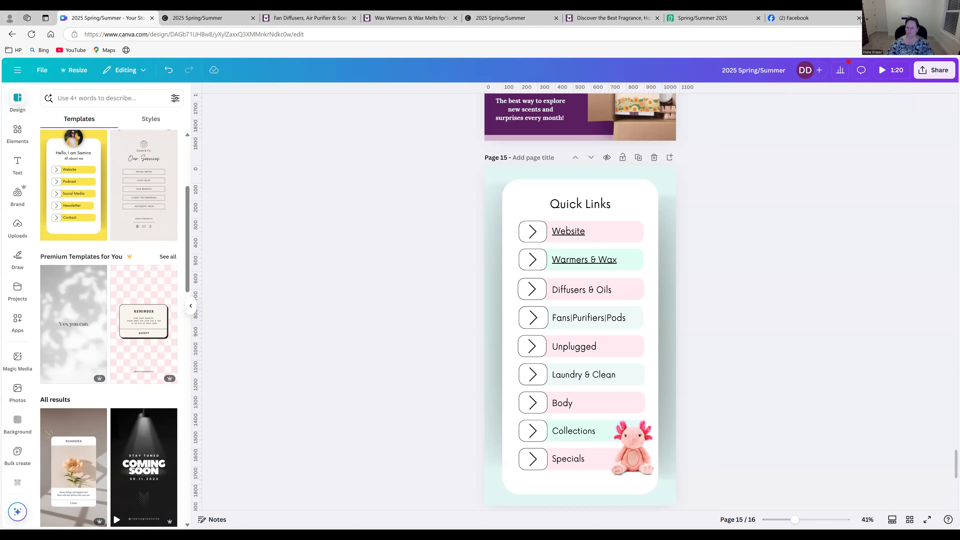